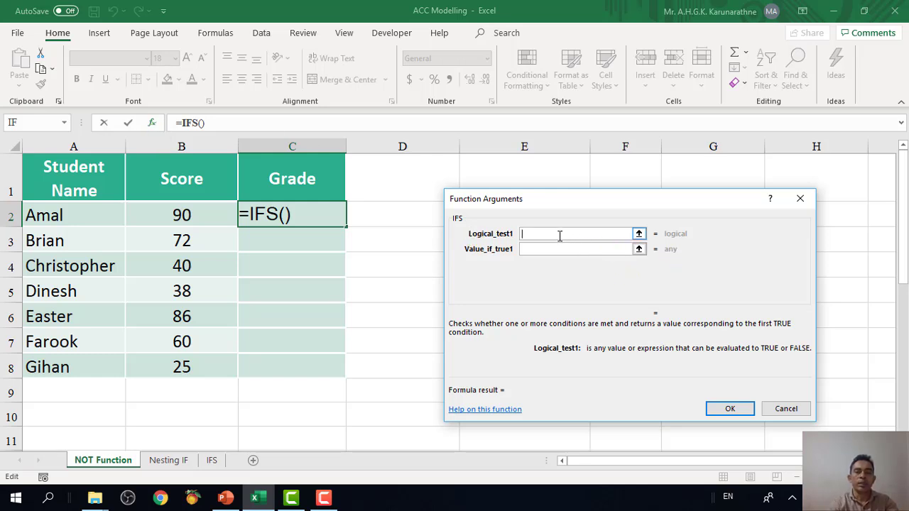
# Set the first IFS condition for C2 to B2>=50 with the result Pass
pyautogui.click(202, 216)
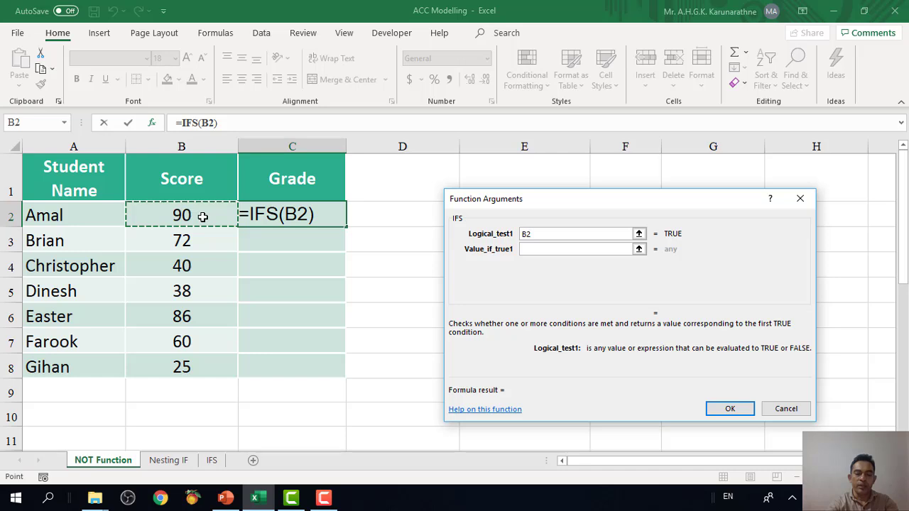
pyautogui.write('>')
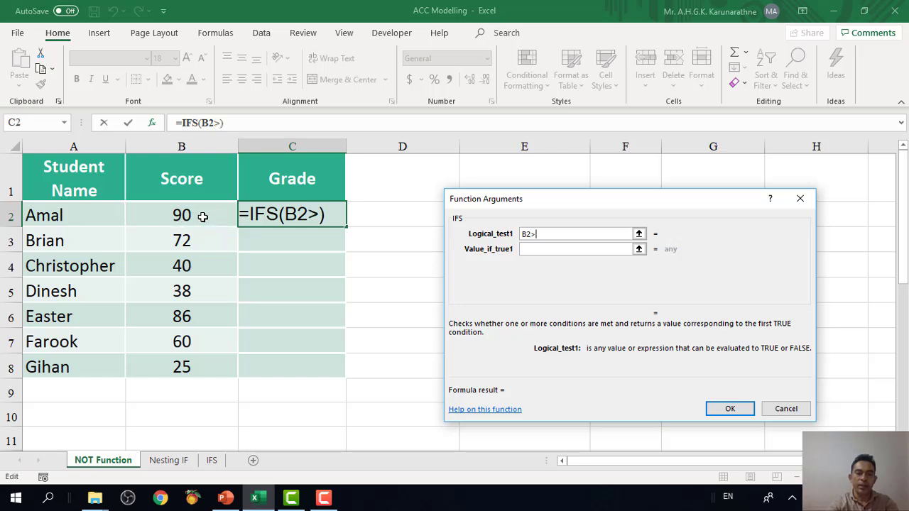
pyautogui.write('=')
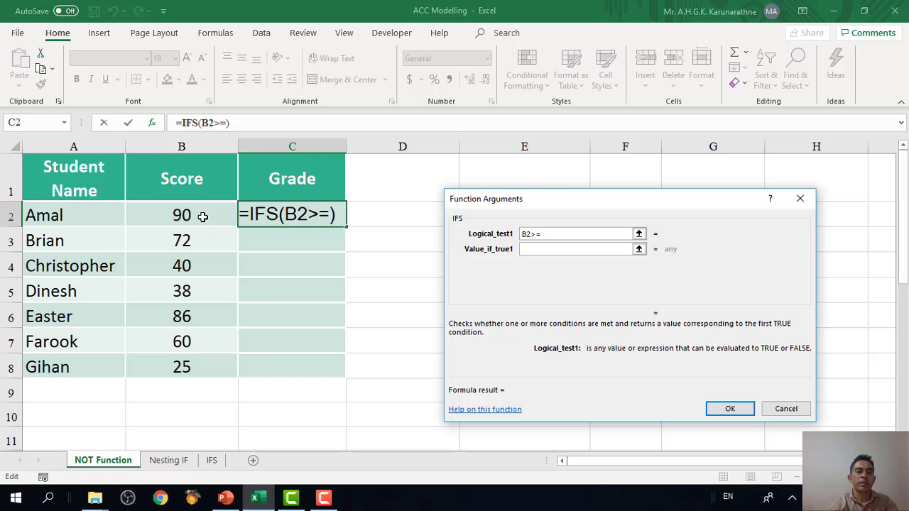
pyautogui.write('50')
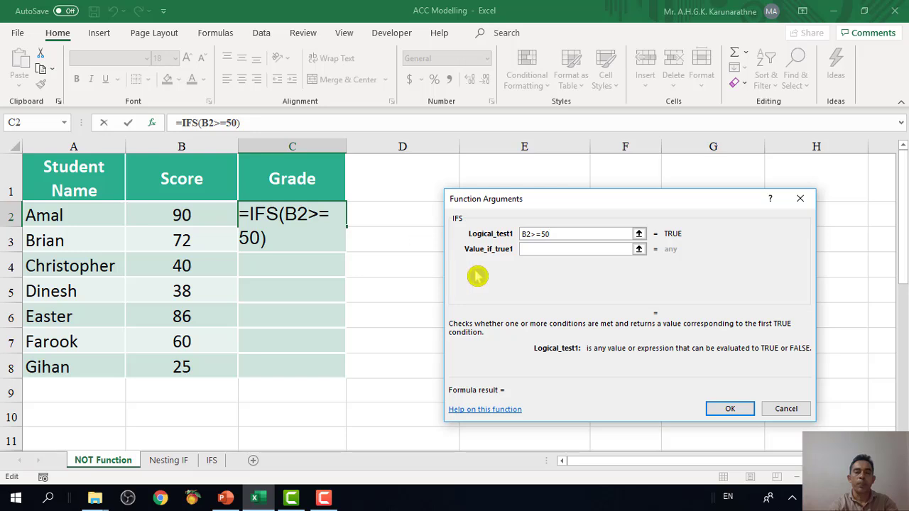
pyautogui.click(533, 250)
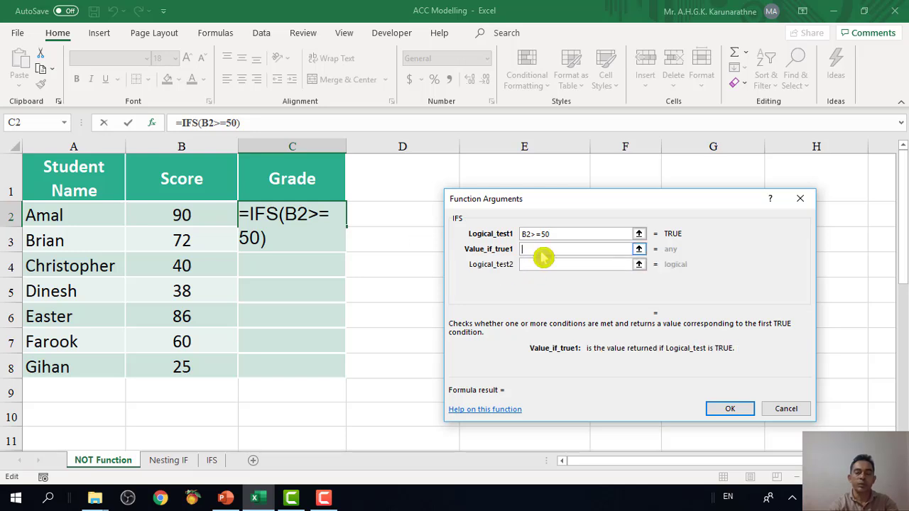
pyautogui.write('Pass')
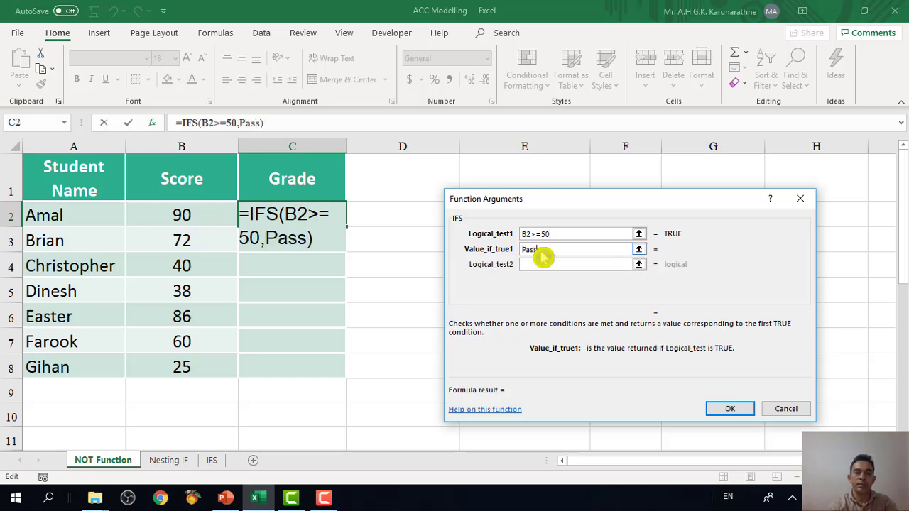
# Set the second IFS condition to B2<50 with the result Fail
pyautogui.click(559, 269)
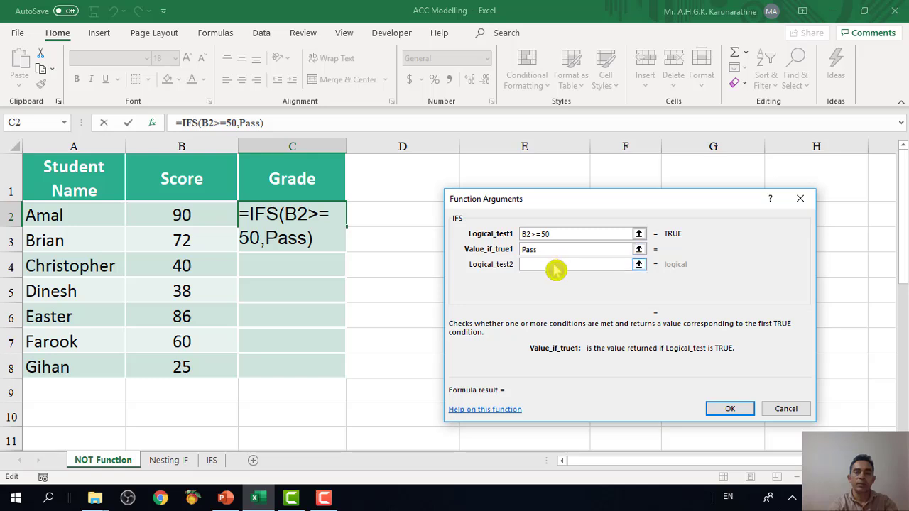
pyautogui.click(548, 267)
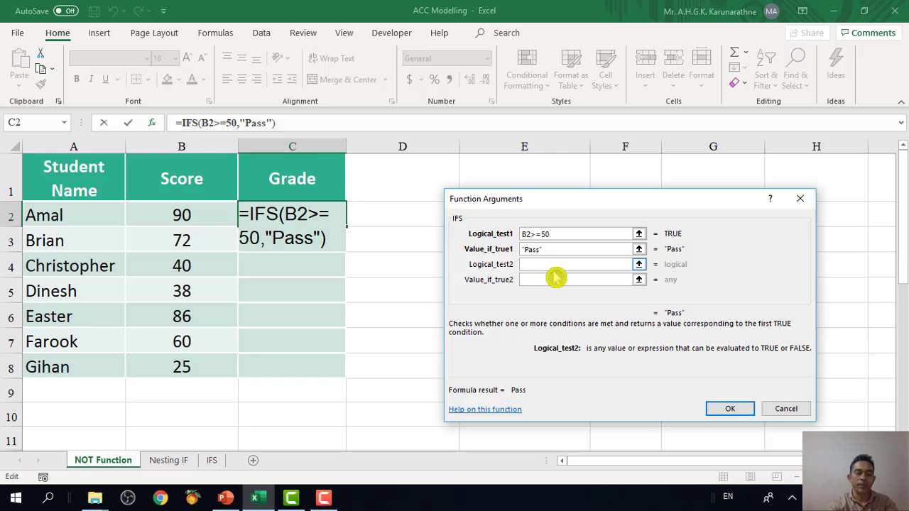
pyautogui.click(183, 217)
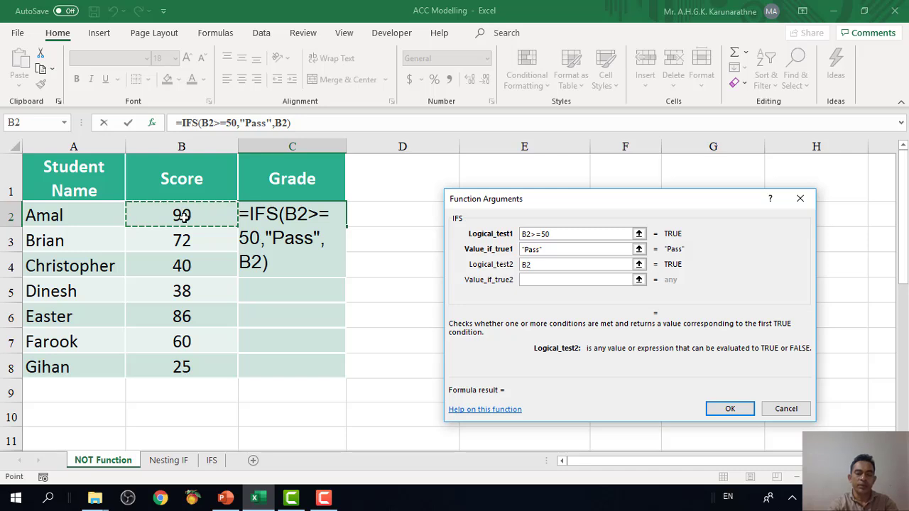
pyautogui.write('<')
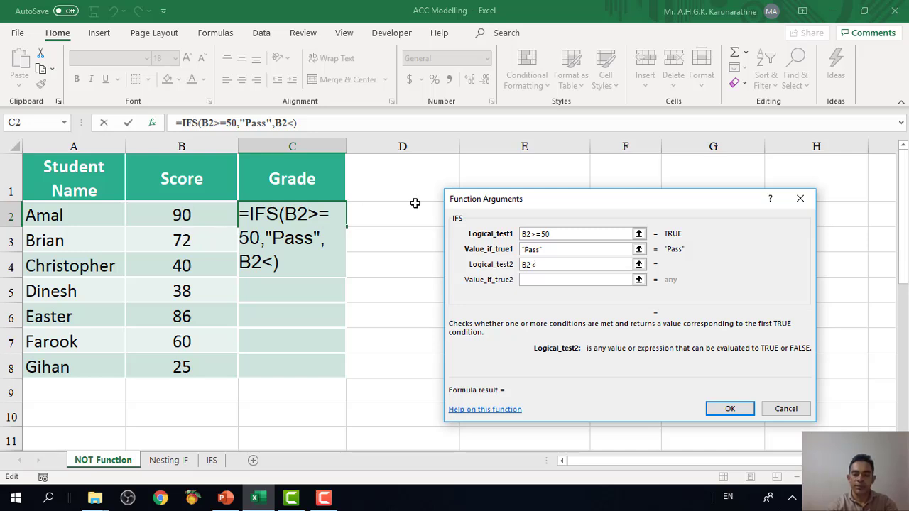
pyautogui.write('50')
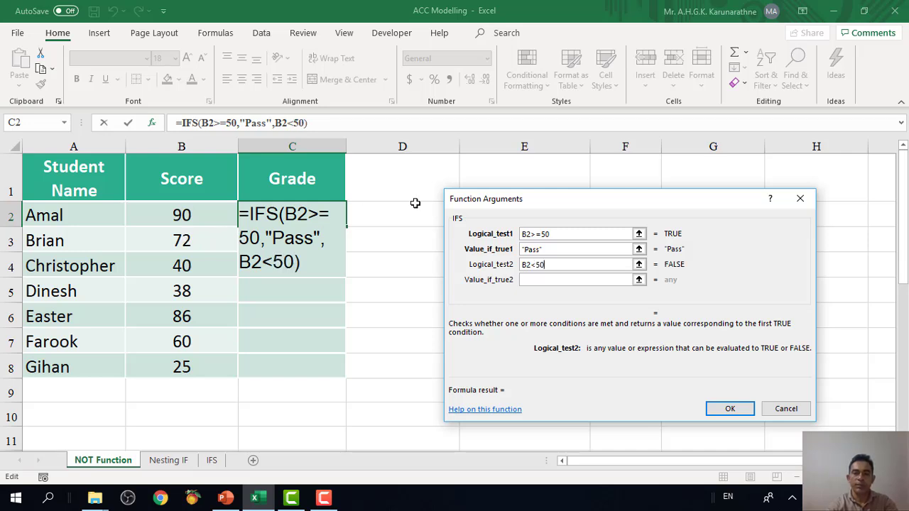
pyautogui.click(581, 280)
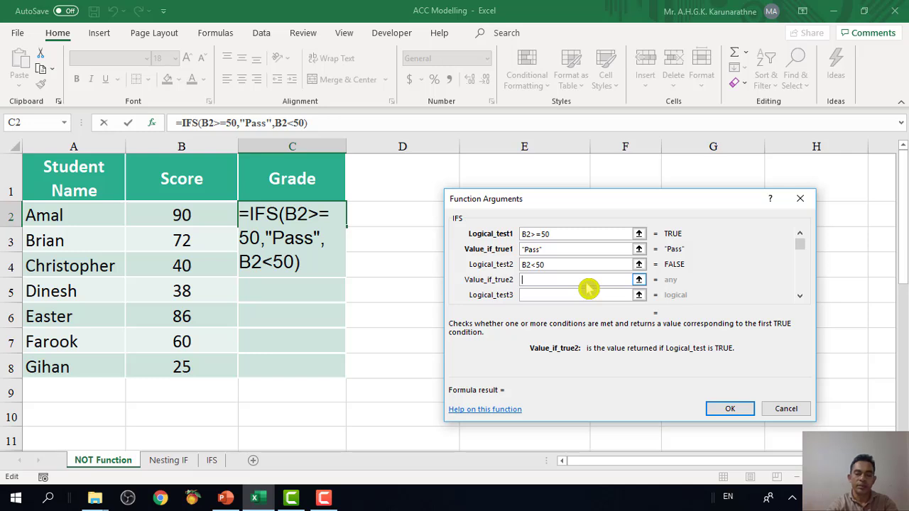
pyautogui.write('"')
pyautogui.press('BackSpace')
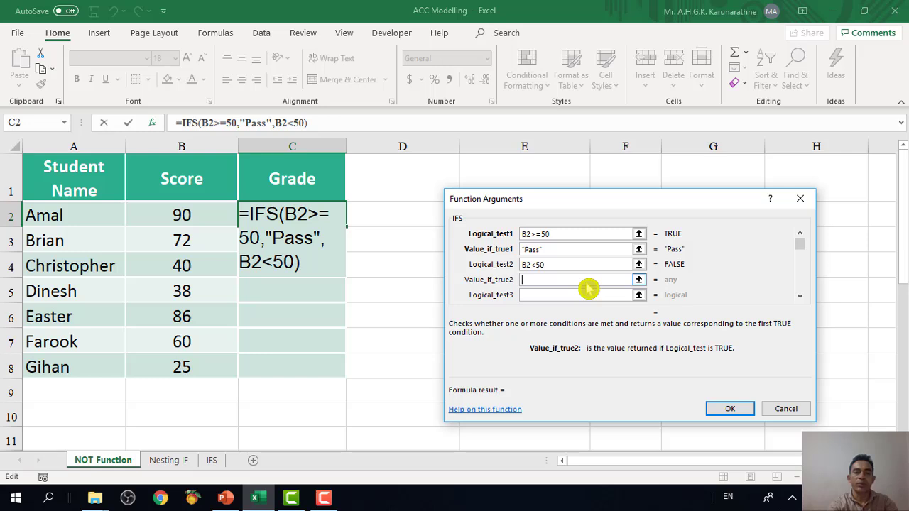
pyautogui.write('Fail')
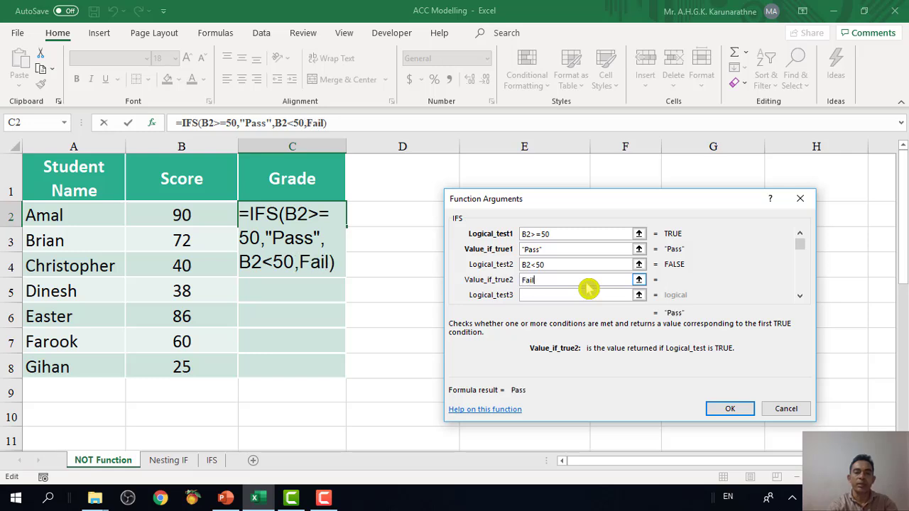
# Accept the IFS formula in C2 and fill it down the Grade column to C8
pyautogui.click(738, 412)
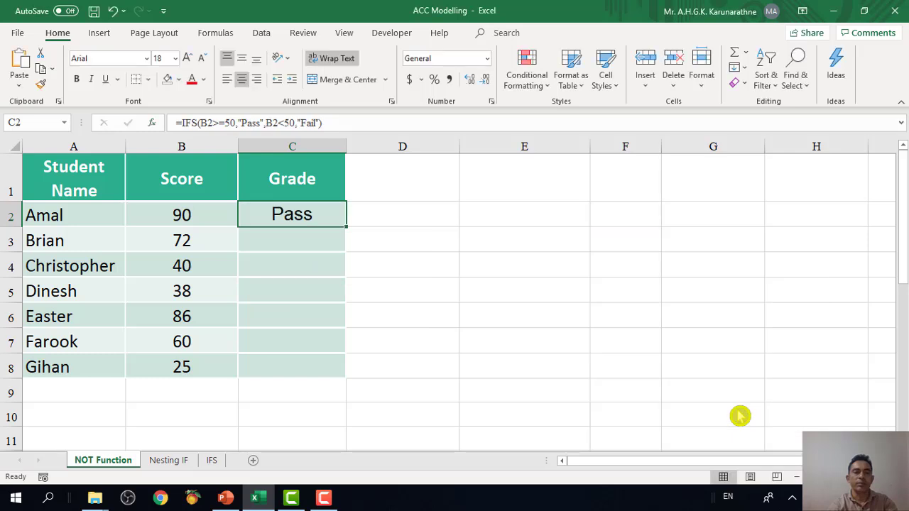
pyautogui.doubleClick(346, 228)
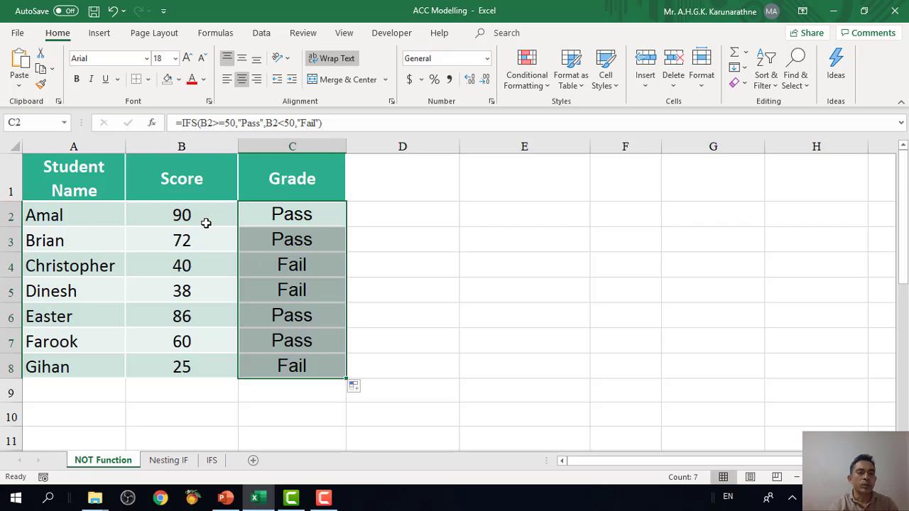
# Check the scores in B4 to B8 against their grades and review the IFS formula in C2
pyautogui.click(196, 270)
pyautogui.click(195, 292)
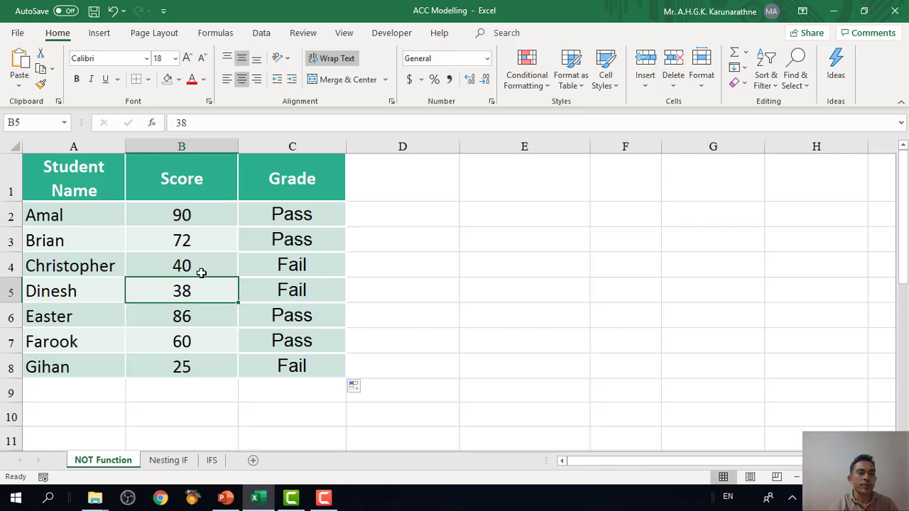
pyautogui.click(191, 317)
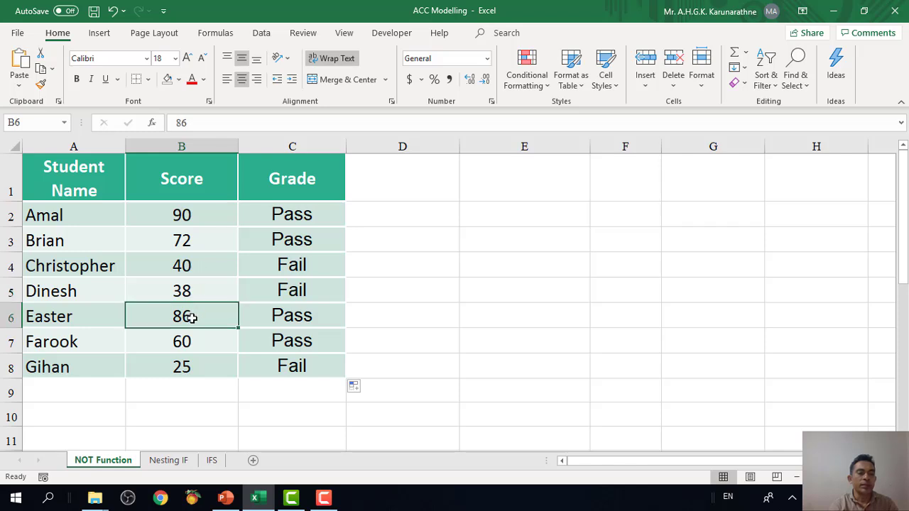
pyautogui.click(189, 343)
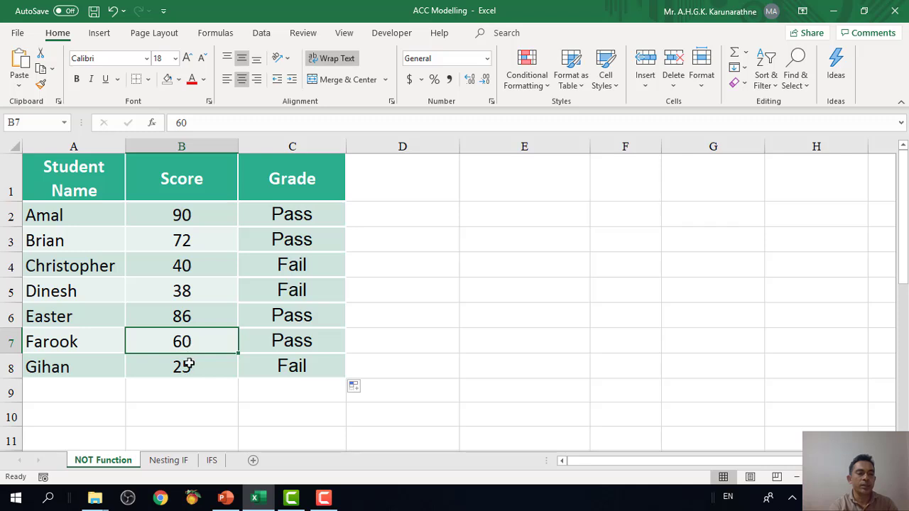
pyautogui.click(188, 367)
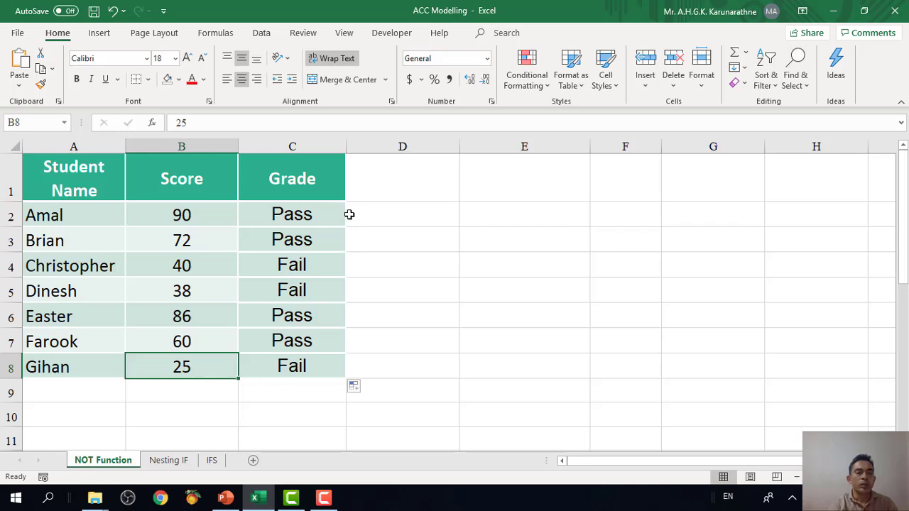
pyautogui.click(313, 215)
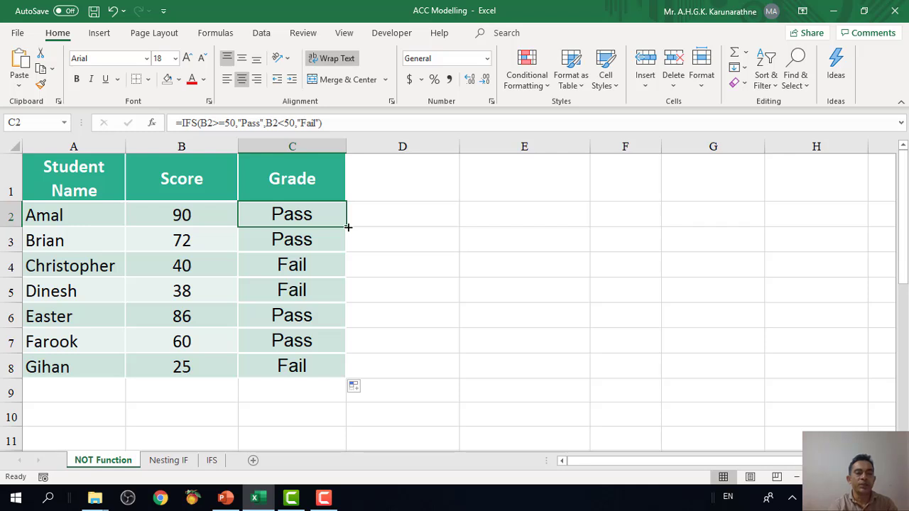
pyautogui.click(417, 267)
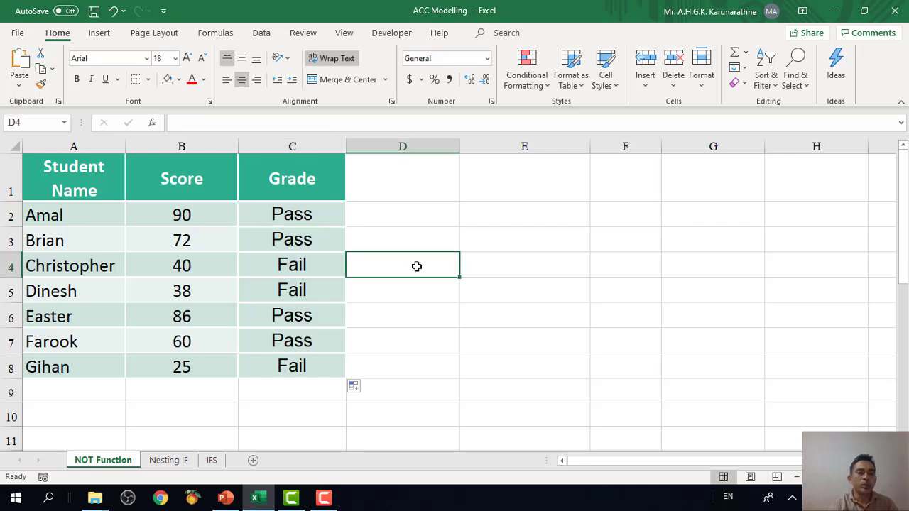
# Switch to the PowerPoint presentation and open the Activity 2 slide to read its grading system
pyautogui.click(226, 497)
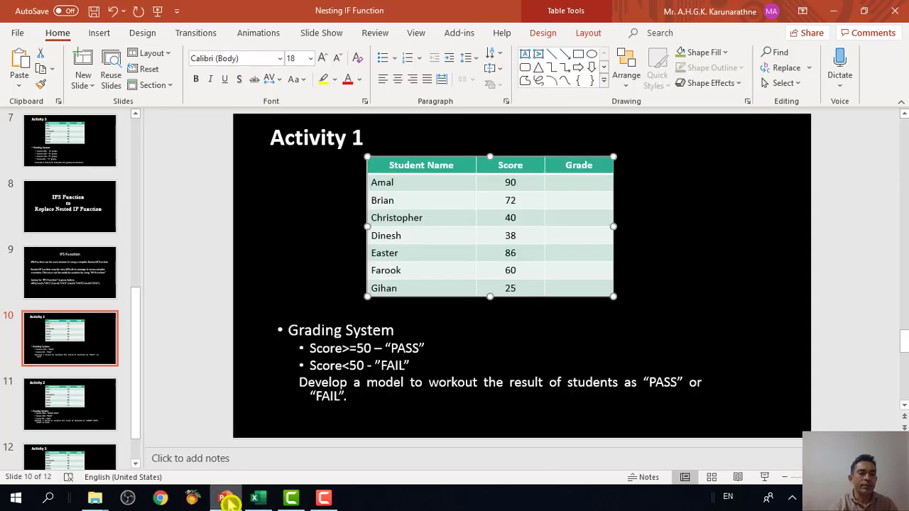
pyautogui.click(77, 396)
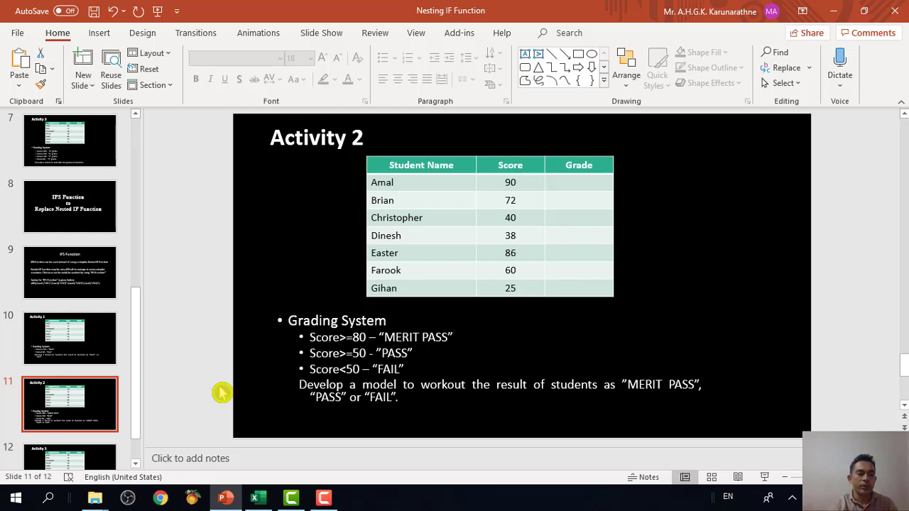
# Return to the Excel workbook and clear the grades in C2:C8
pyautogui.click(256, 498)
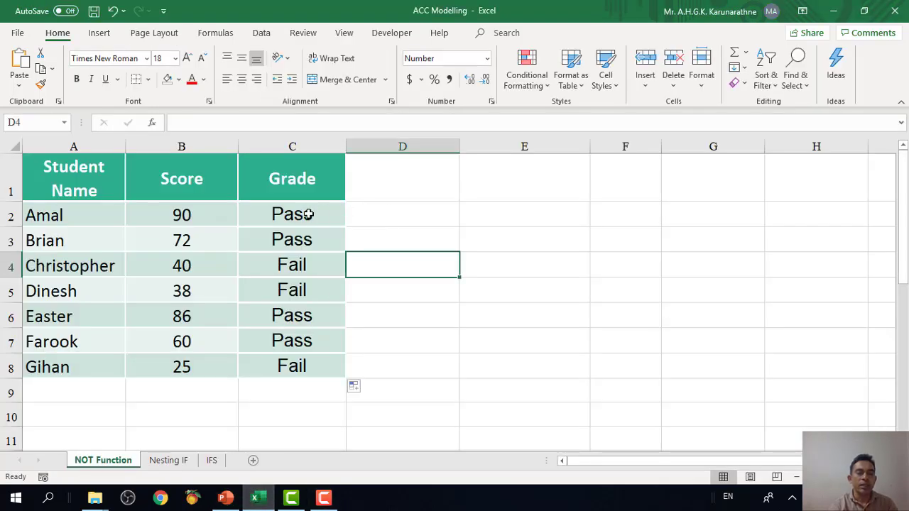
pyautogui.moveTo(301, 214); pyautogui.dragTo(304, 359)
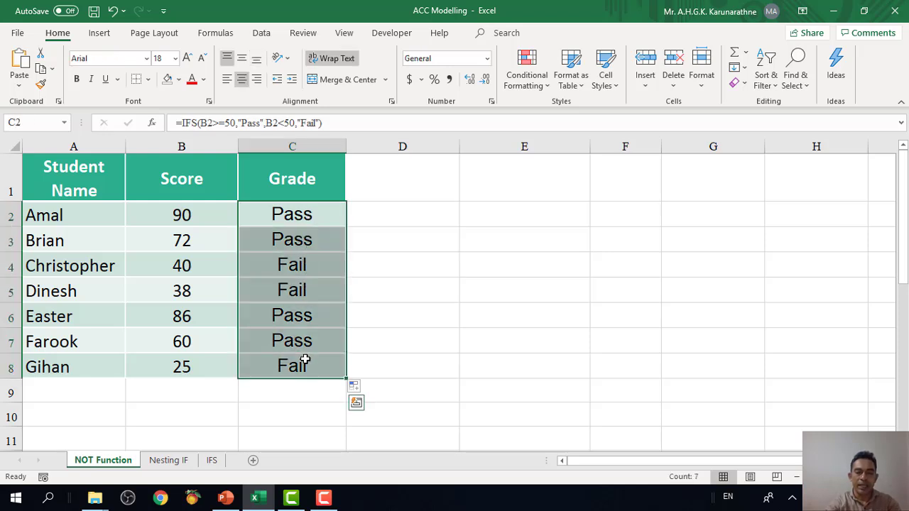
pyautogui.press('Delete')
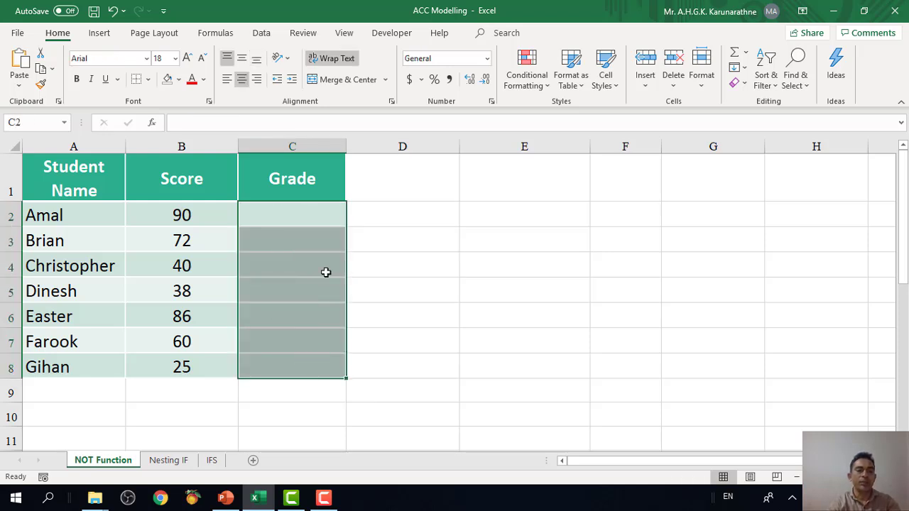
# Insert the IFS function into cell C2 and open its function arguments
pyautogui.click(290, 215)
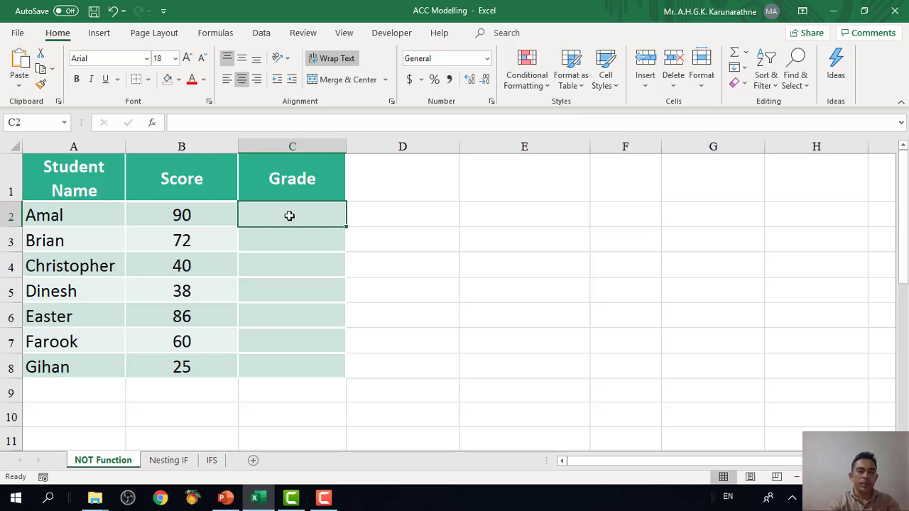
pyautogui.write('=')
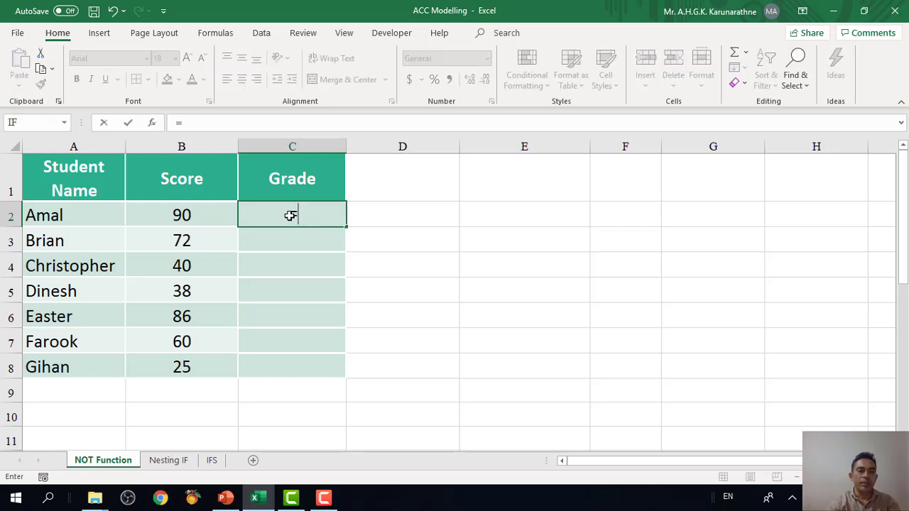
pyautogui.press('Escape')
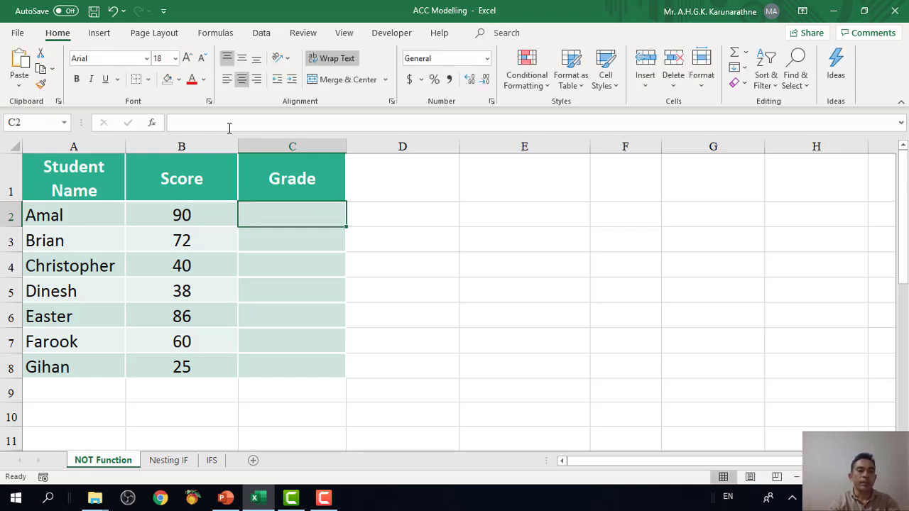
pyautogui.click(152, 122)
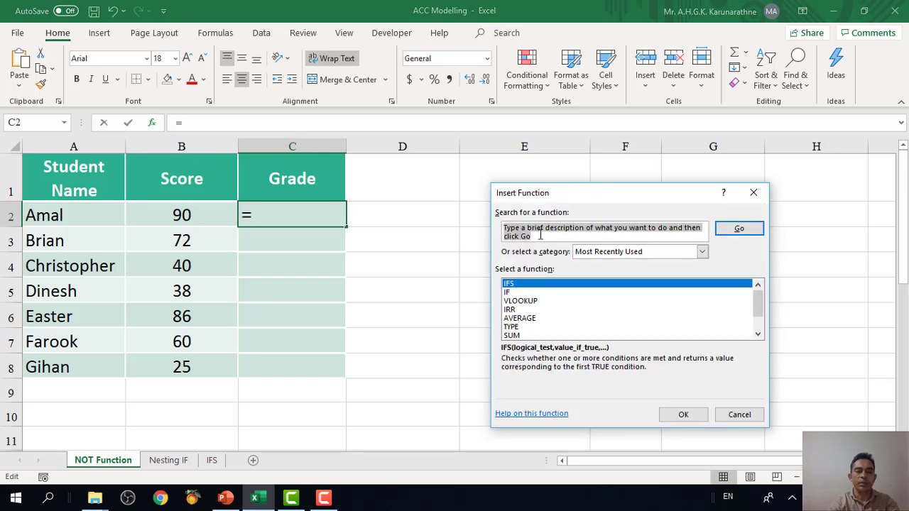
pyautogui.moveTo(541, 235); pyautogui.dragTo(506, 228)
pyautogui.write('ifs')
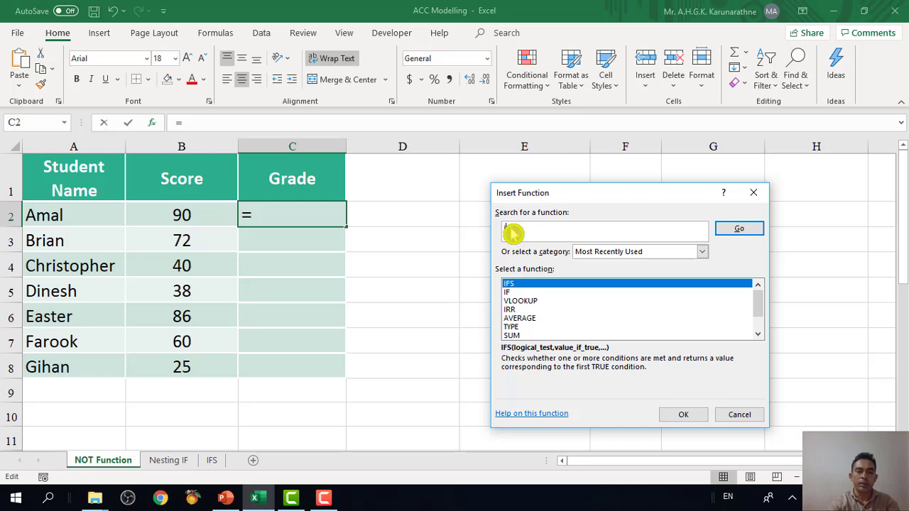
pyautogui.doubleClick(581, 285)
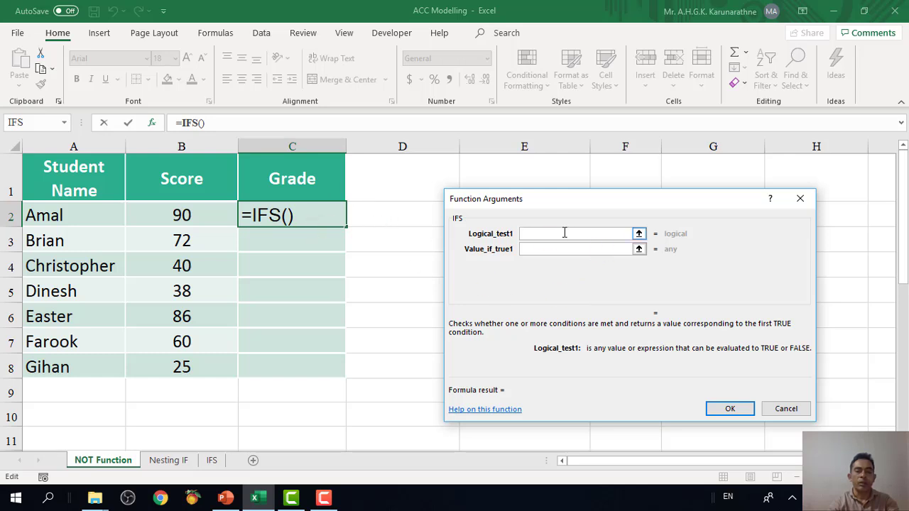
# Define the first IFS condition for C2 as B2>=80, returning Merit Pass
pyautogui.click(187, 215)
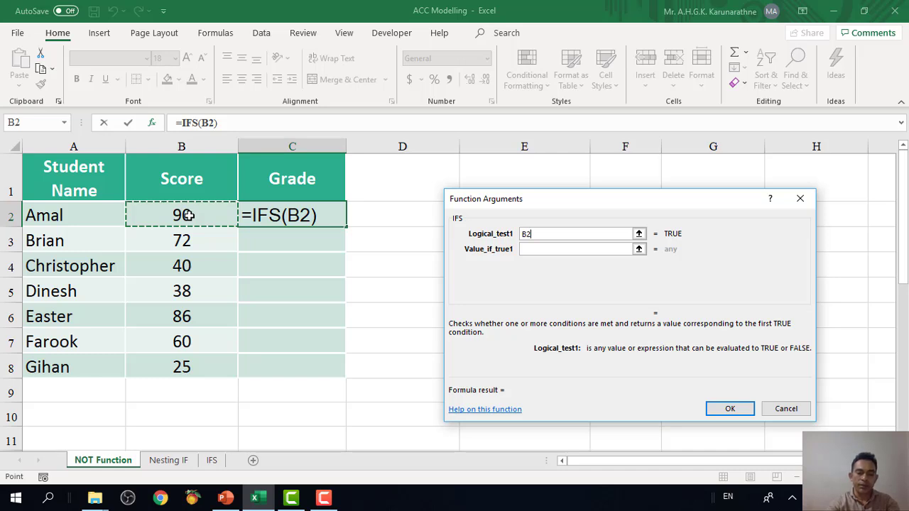
pyautogui.write('>')
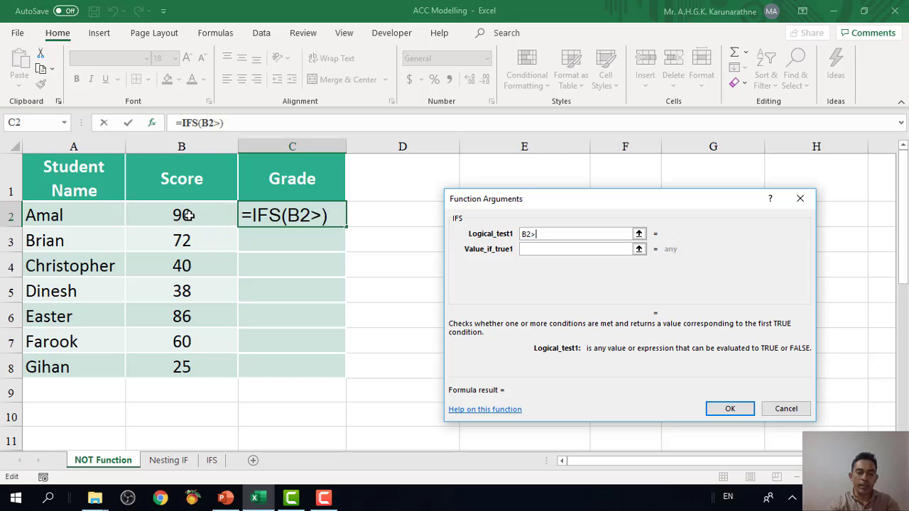
pyautogui.write('=')
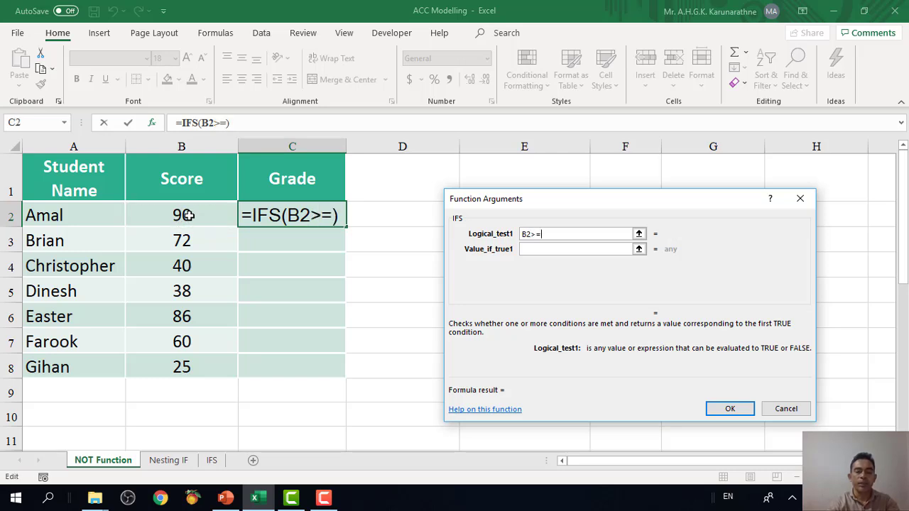
pyautogui.write('80')
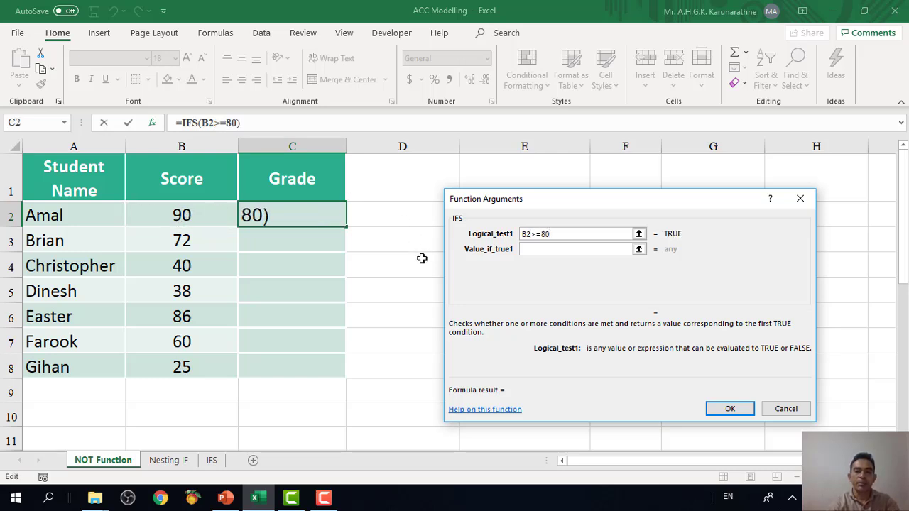
pyautogui.click(591, 250)
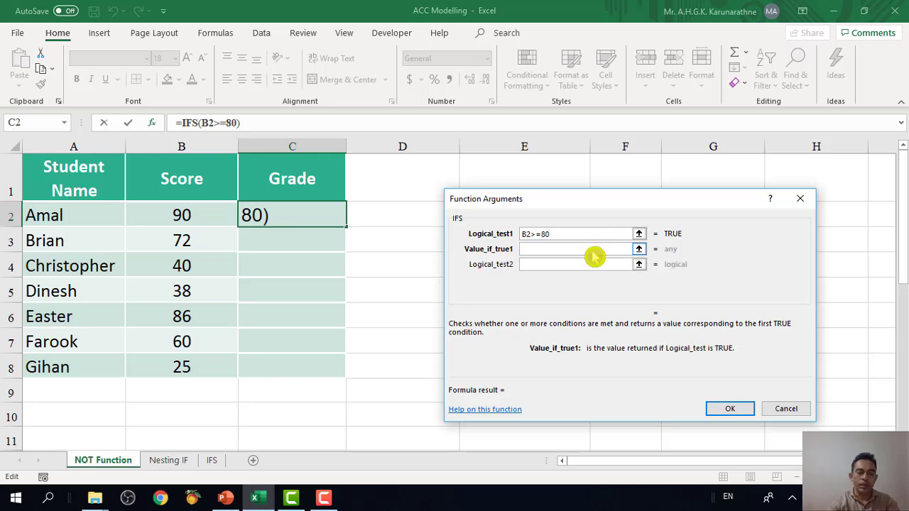
pyautogui.write('Merit ')
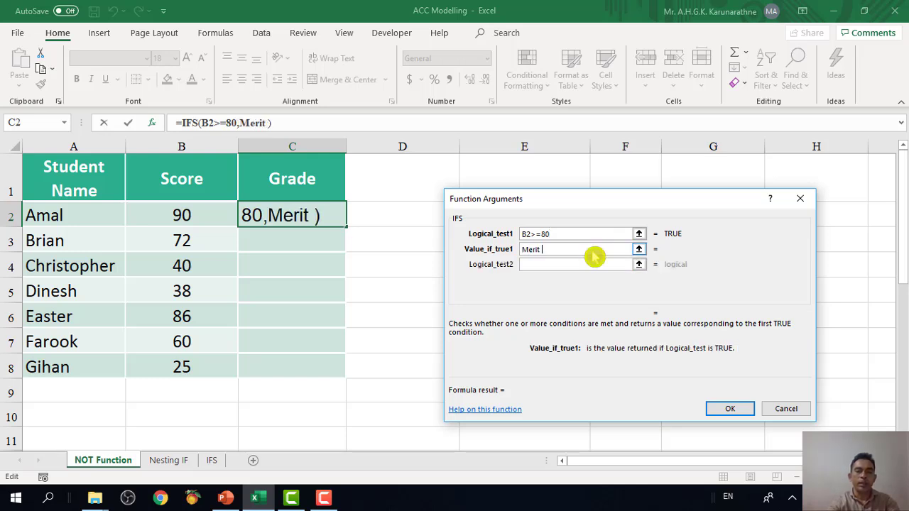
pyautogui.write('Pass')
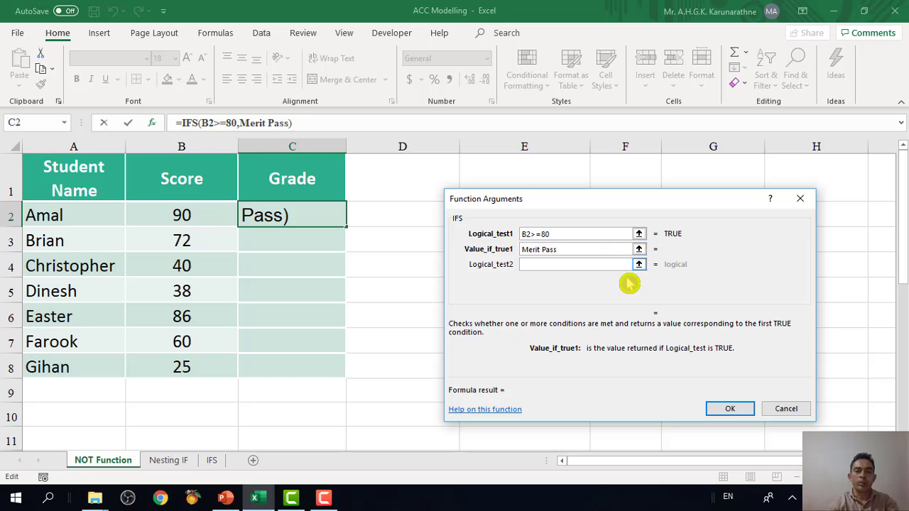
# Define the second IFS condition as B2>=50, returning Pass
pyautogui.click(586, 266)
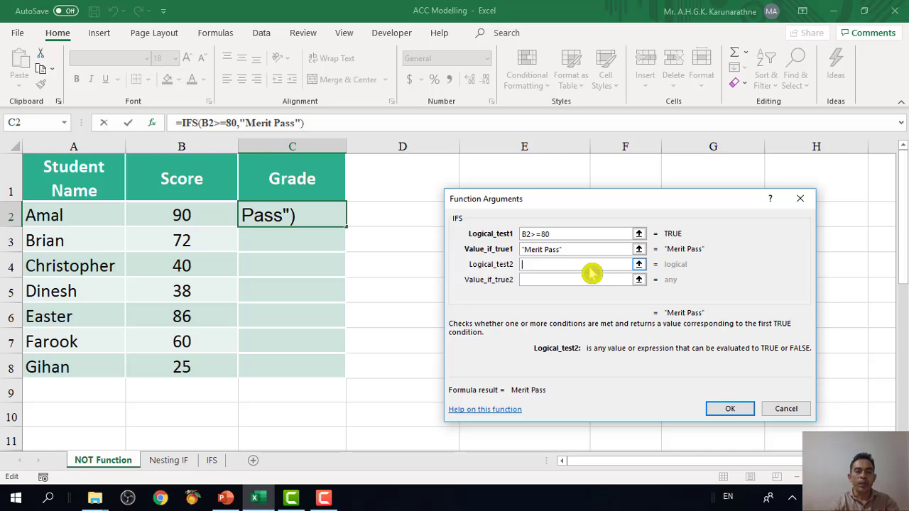
pyautogui.click(184, 217)
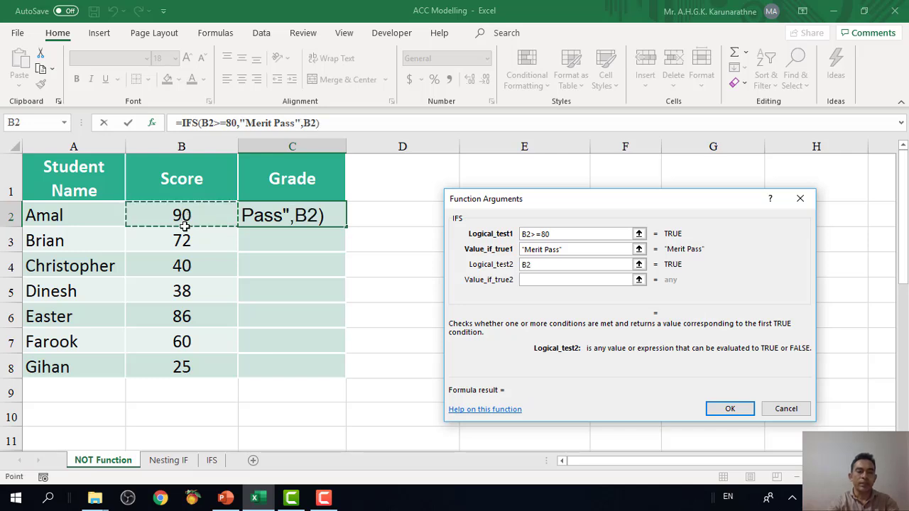
pyautogui.write('>=')
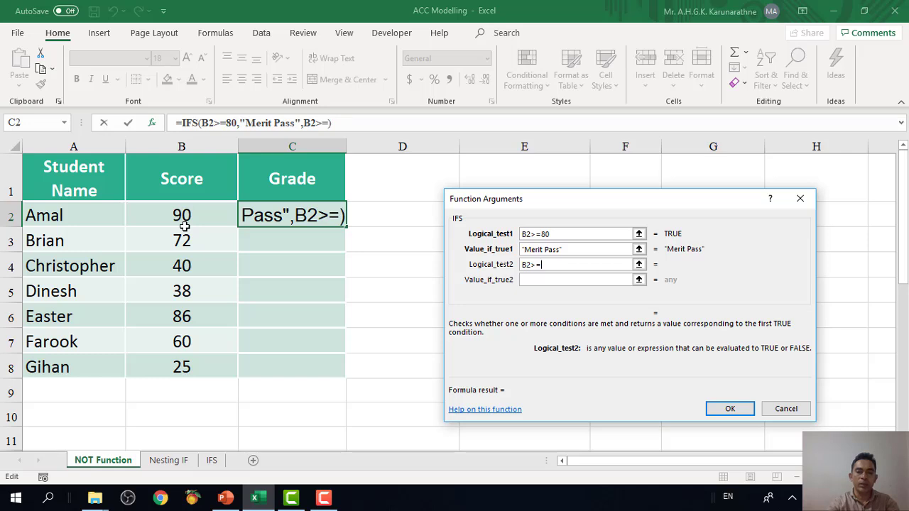
pyautogui.write('50')
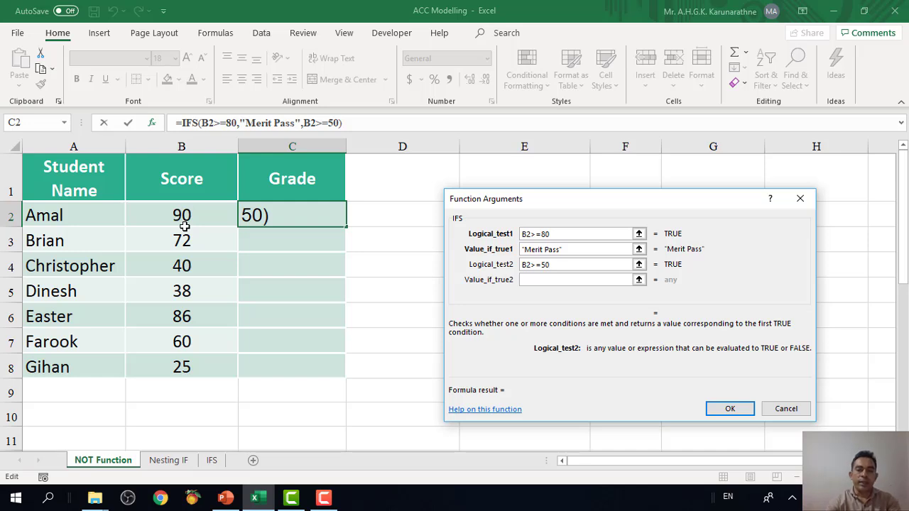
pyautogui.click(547, 283)
pyautogui.write('ass')
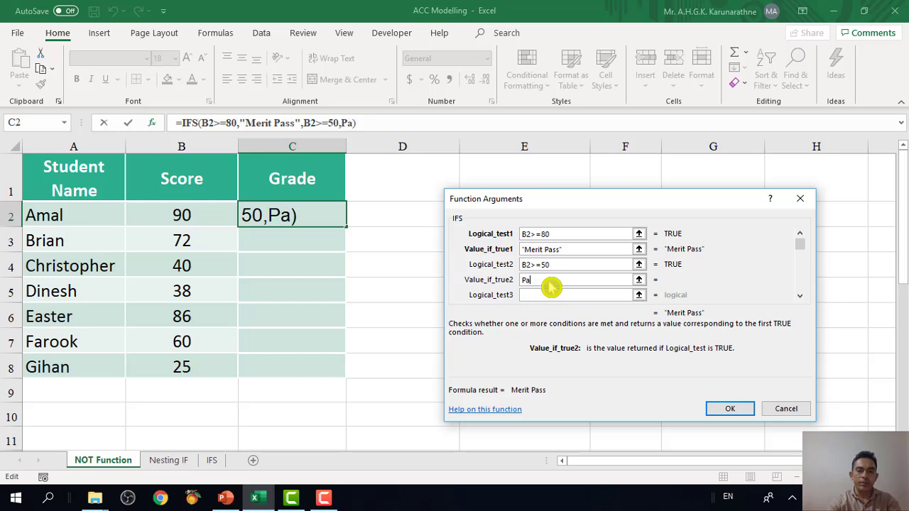
# Define the third IFS condition as B2<50, returning Fail, and enter the finished formula in C2
pyautogui.click(556, 295)
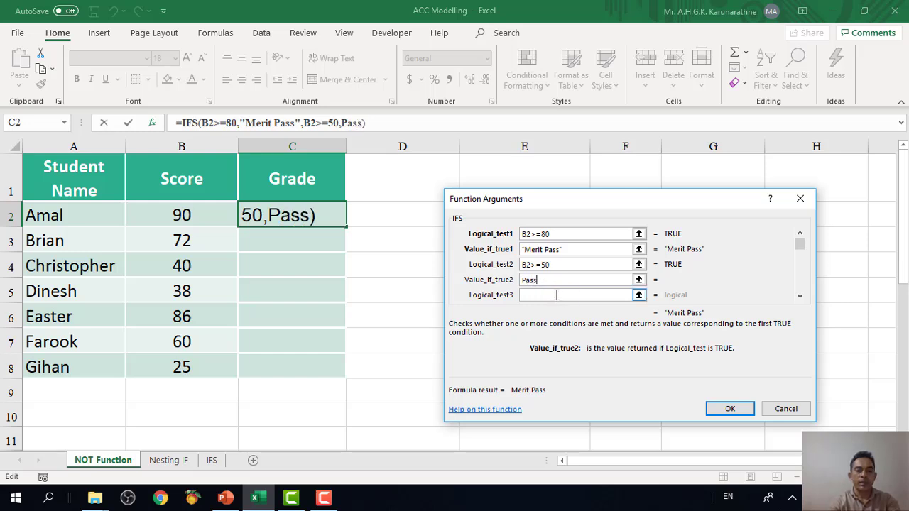
pyautogui.click(562, 297)
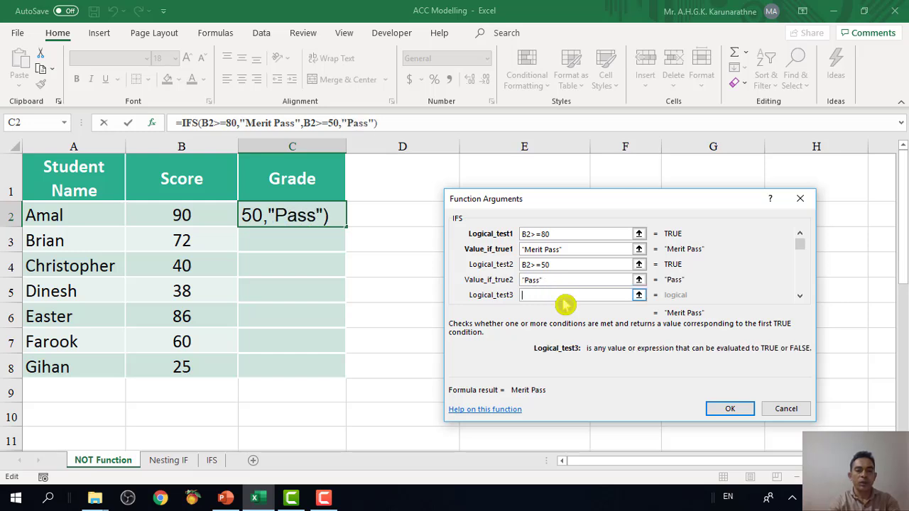
pyautogui.click(194, 214)
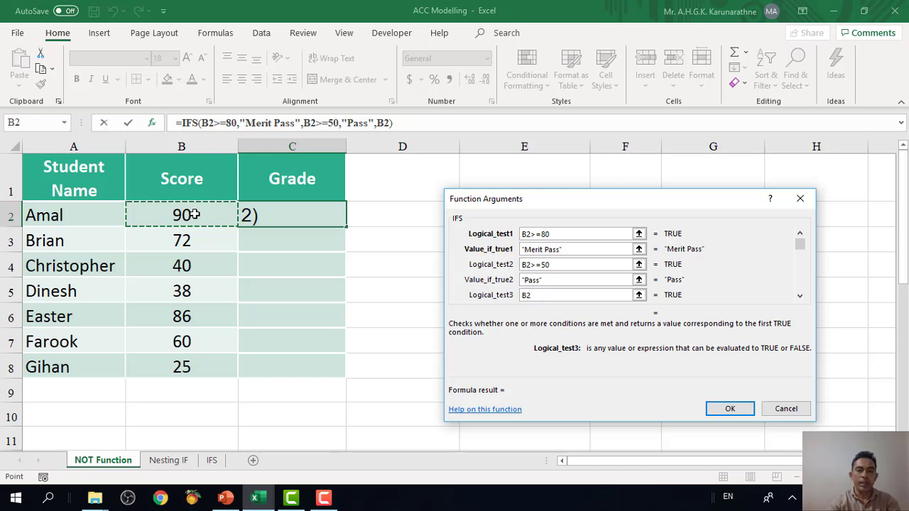
pyautogui.write('<')
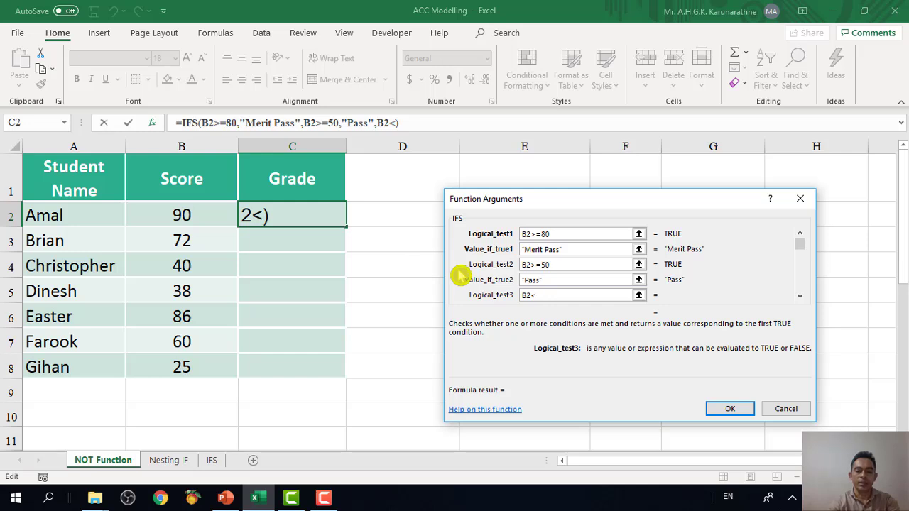
pyautogui.write('50')
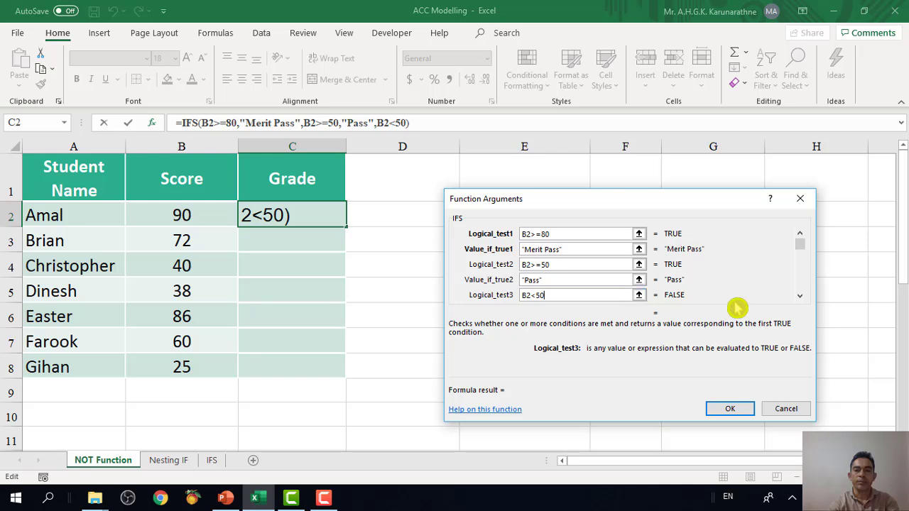
pyautogui.click(799, 296)
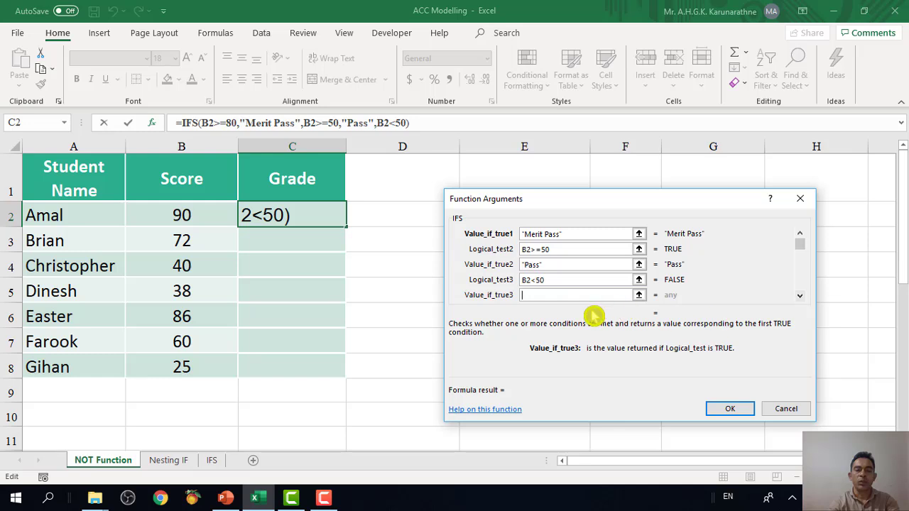
pyautogui.click(570, 294)
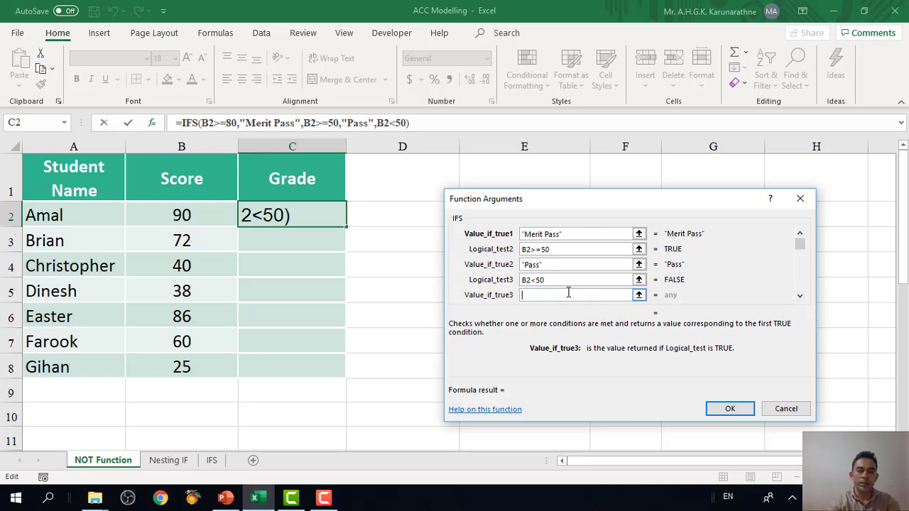
pyautogui.write('Fail')
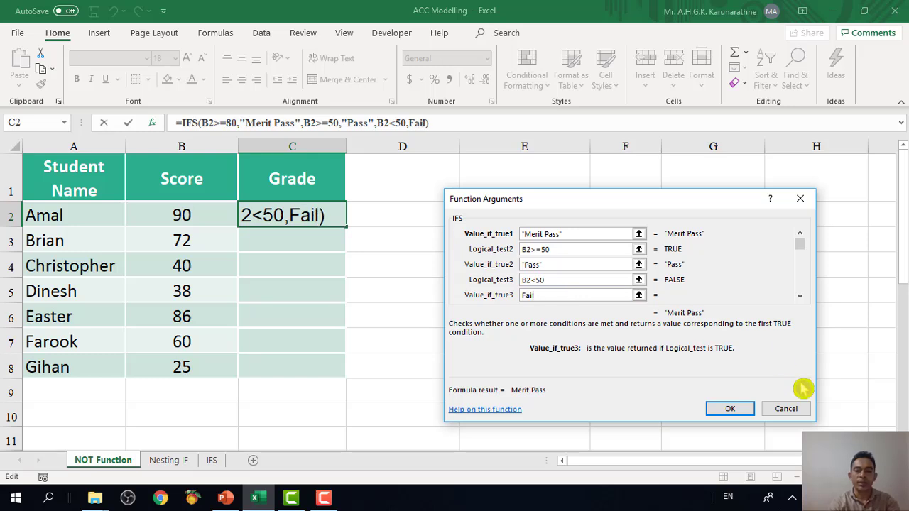
pyautogui.click(728, 410)
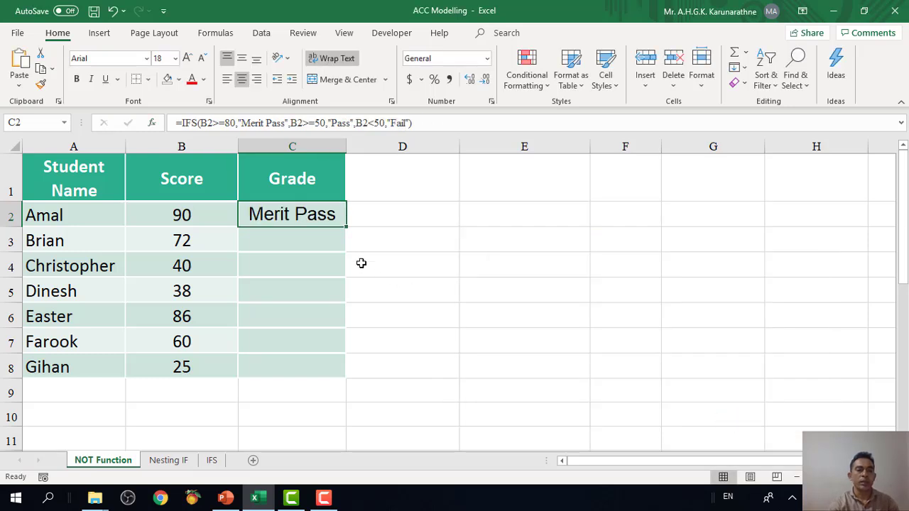
# Fill the IFS formula from C2 down to C8 and check the grades against the scores
pyautogui.click(346, 229)
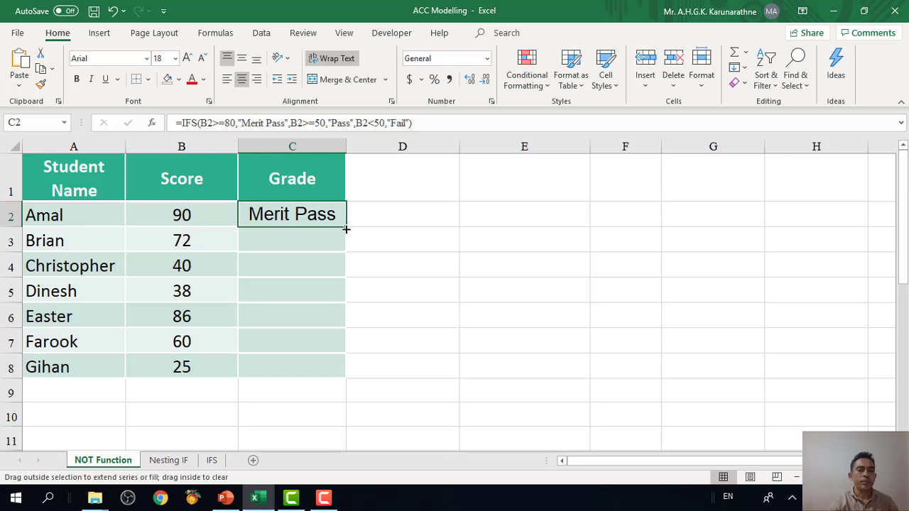
pyautogui.moveTo(346, 229); pyautogui.dragTo(348, 376)
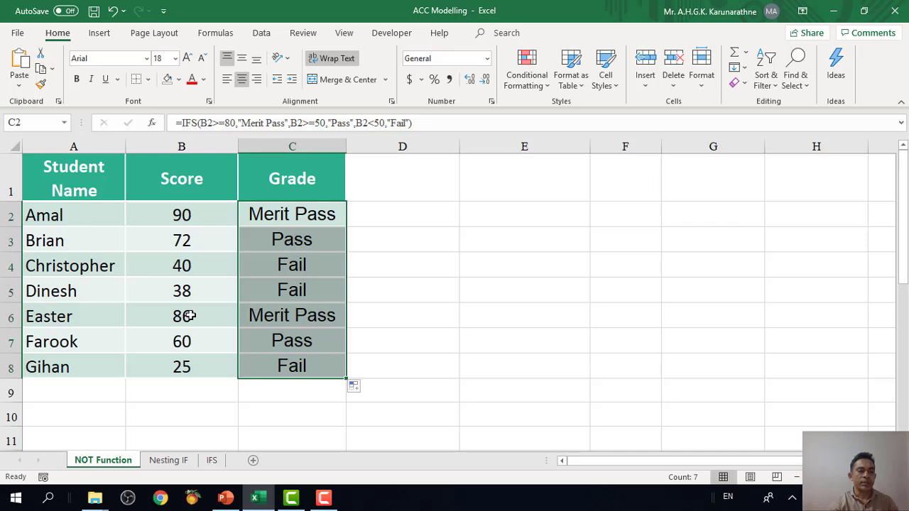
pyautogui.click(189, 366)
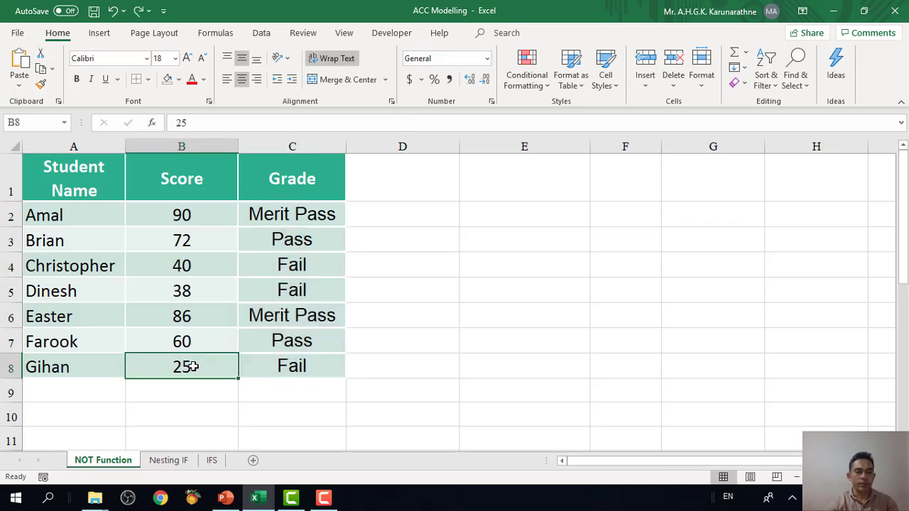
pyautogui.click(428, 306)
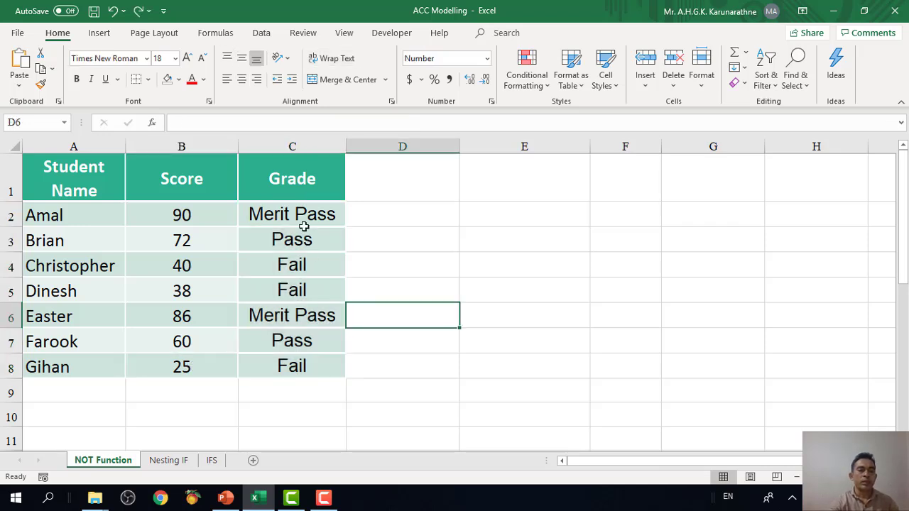
pyautogui.moveTo(293, 216); pyautogui.dragTo(285, 362)
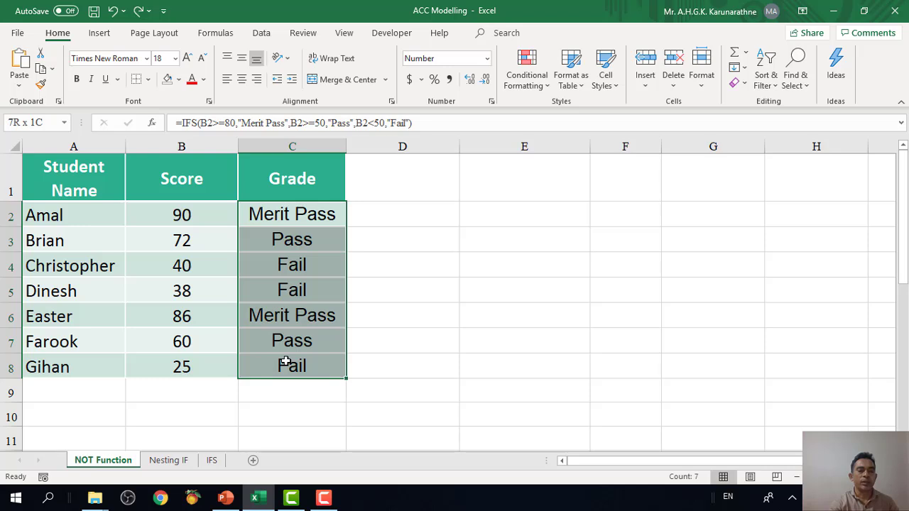
pyautogui.moveTo(285, 362); pyautogui.dragTo(285, 362)
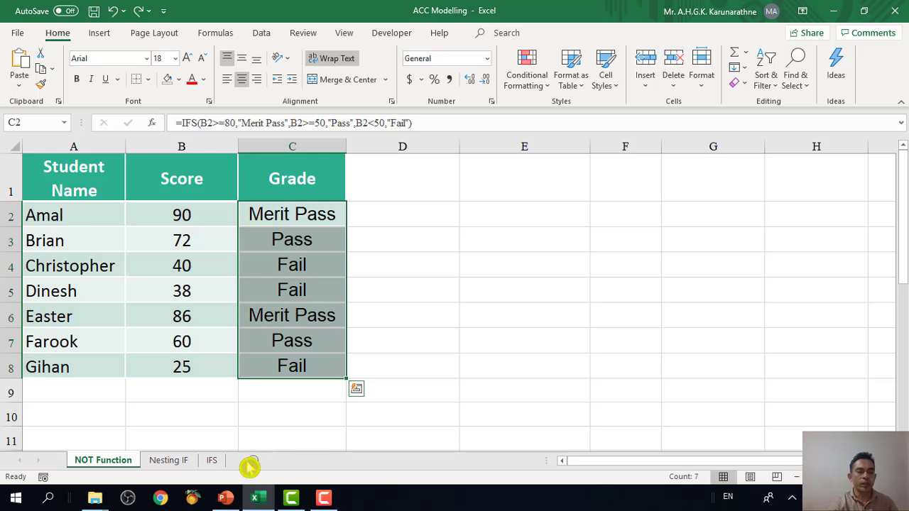
# Switch to the PowerPoint presentation and open the Activity 3 slide to read its grading system
pyautogui.moveTo(231, 500)
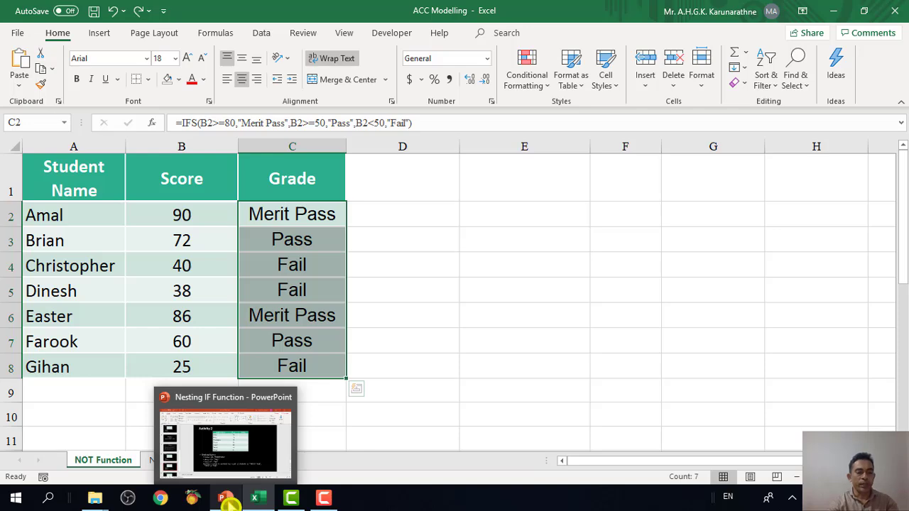
pyautogui.click(229, 501)
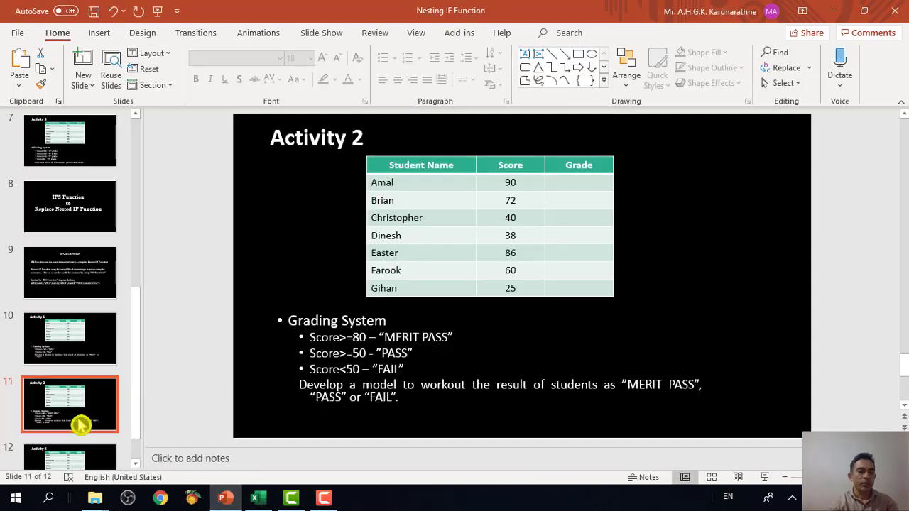
pyautogui.click(88, 456)
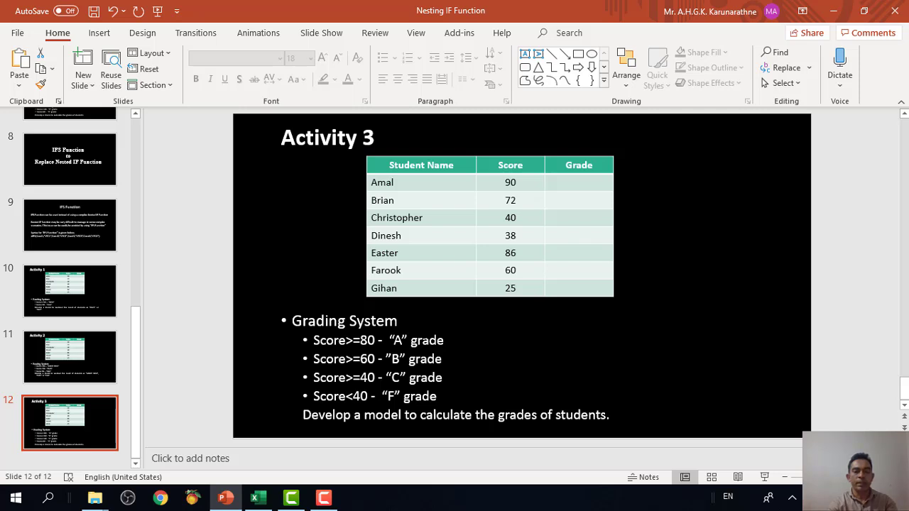
# Return to the Excel workbook and clear the Merit Pass, Pass and Fail grades in C2:C8
pyautogui.click(270, 499)
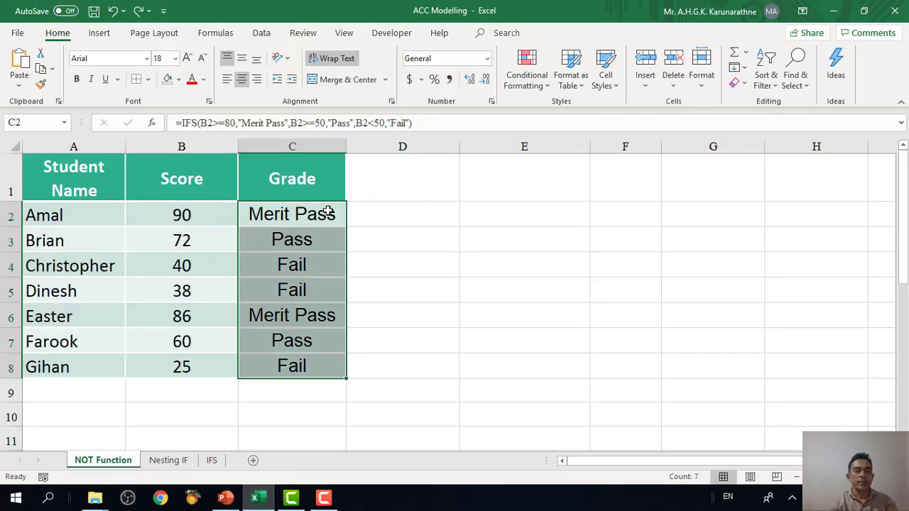
pyautogui.moveTo(327, 210); pyautogui.dragTo(320, 369)
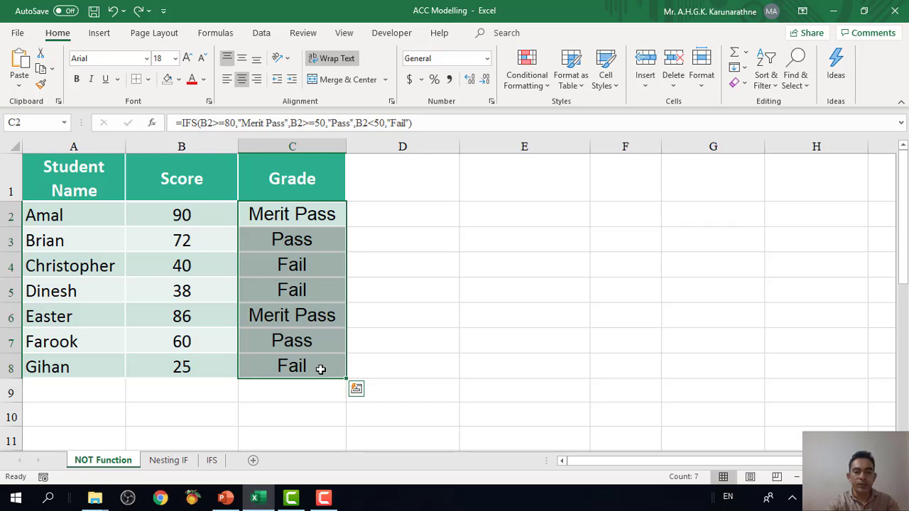
pyautogui.press('Delete')
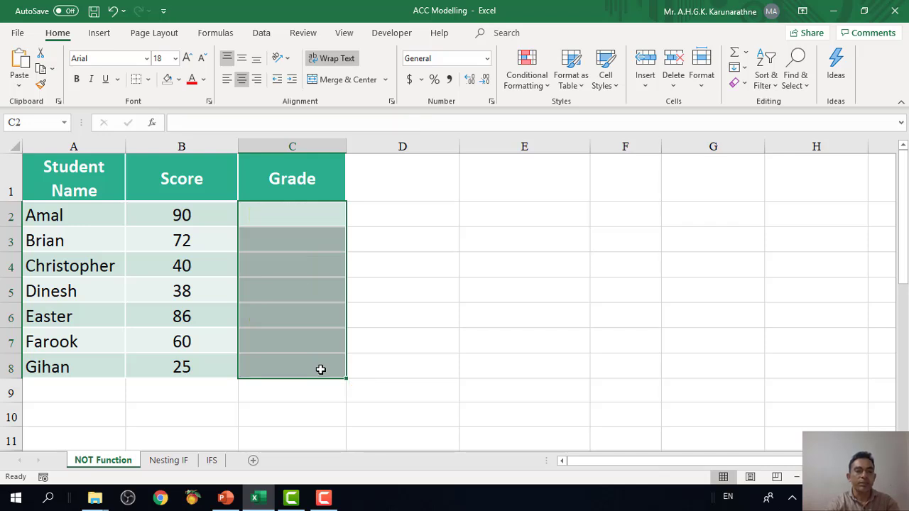
# Start an IFS function in C2 and define its first condition as B2>=80, returning A
pyautogui.click(306, 217)
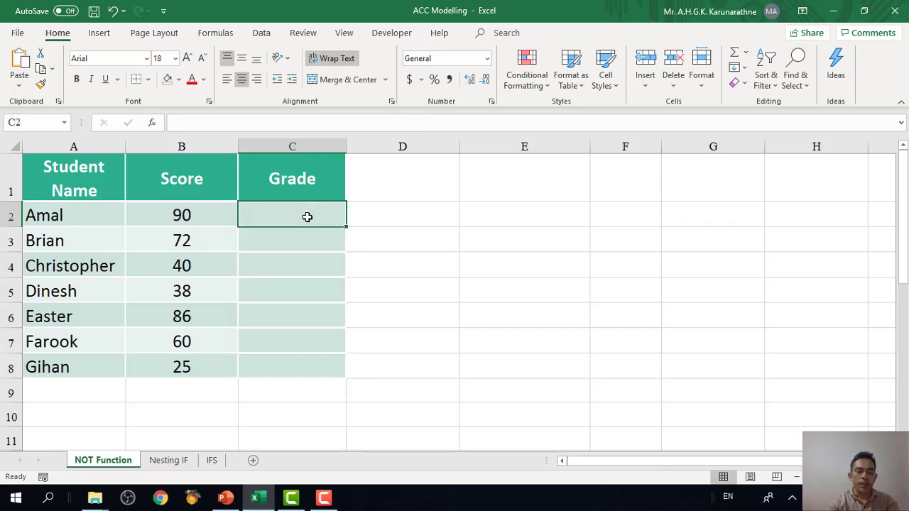
pyautogui.click(152, 123)
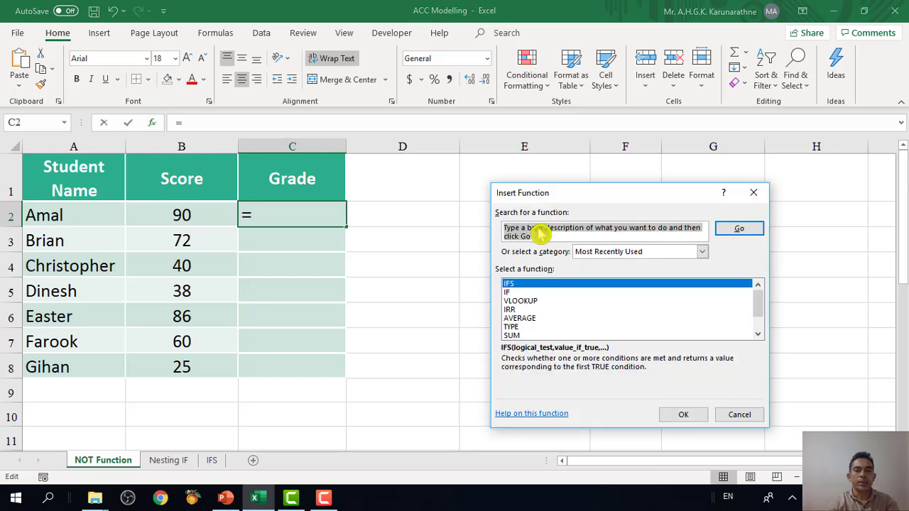
pyautogui.doubleClick(558, 287)
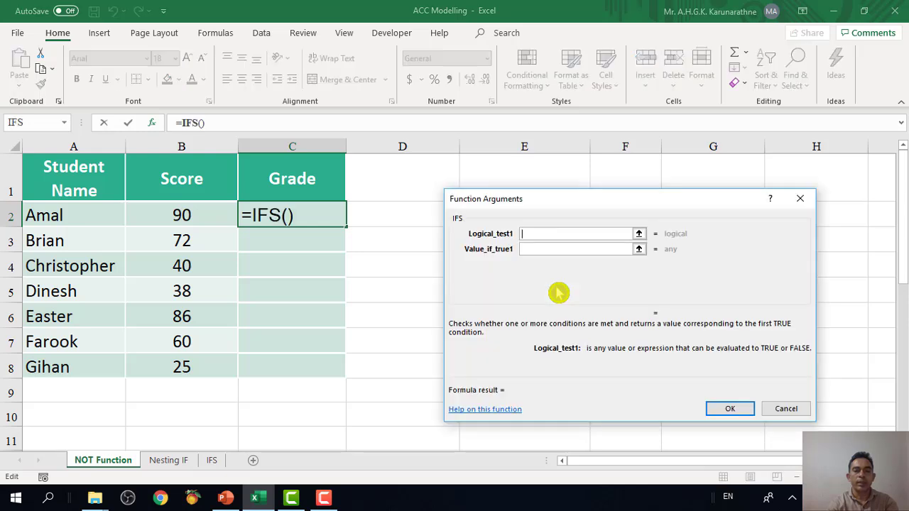
pyautogui.click(202, 218)
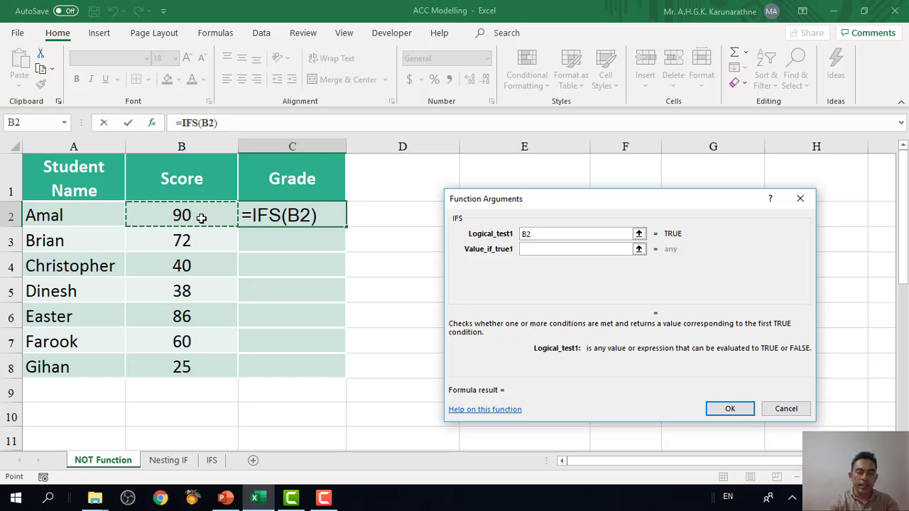
pyautogui.write('>=5')
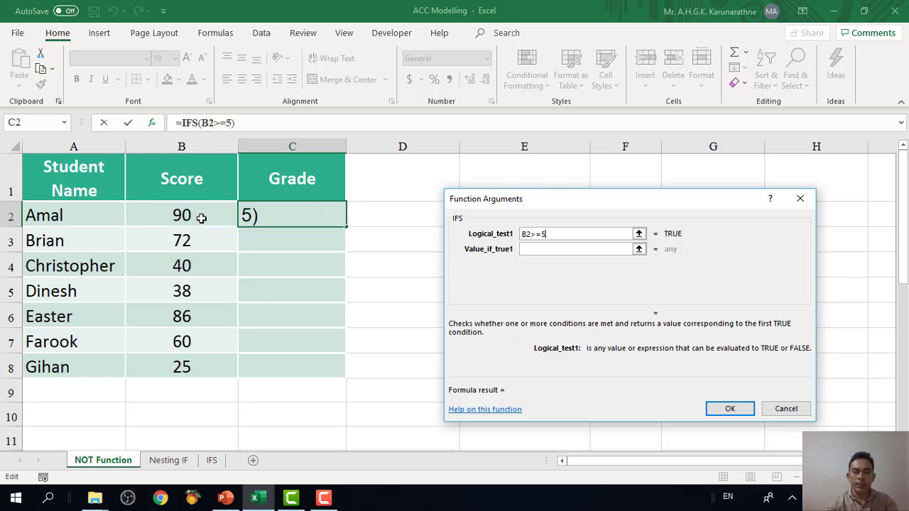
pyautogui.press('BackSpace')
pyautogui.write('80')
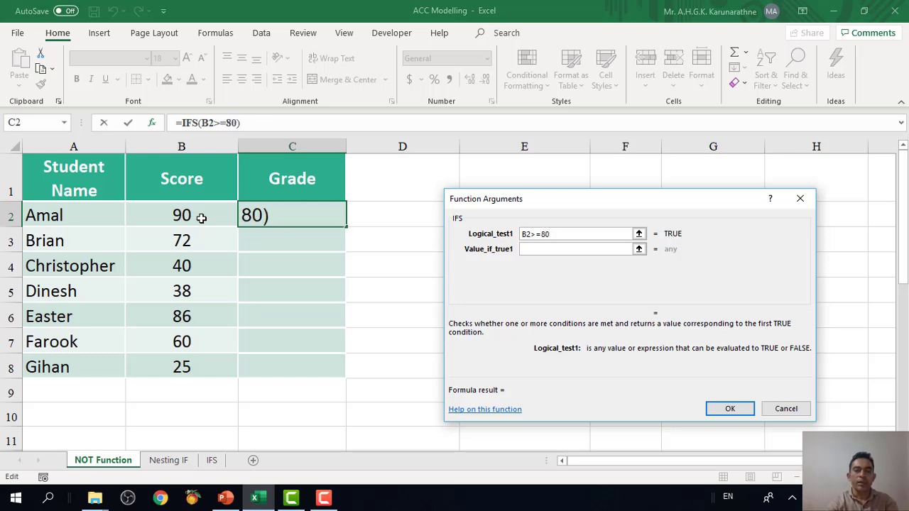
pyautogui.click(541, 249)
pyautogui.click(547, 255)
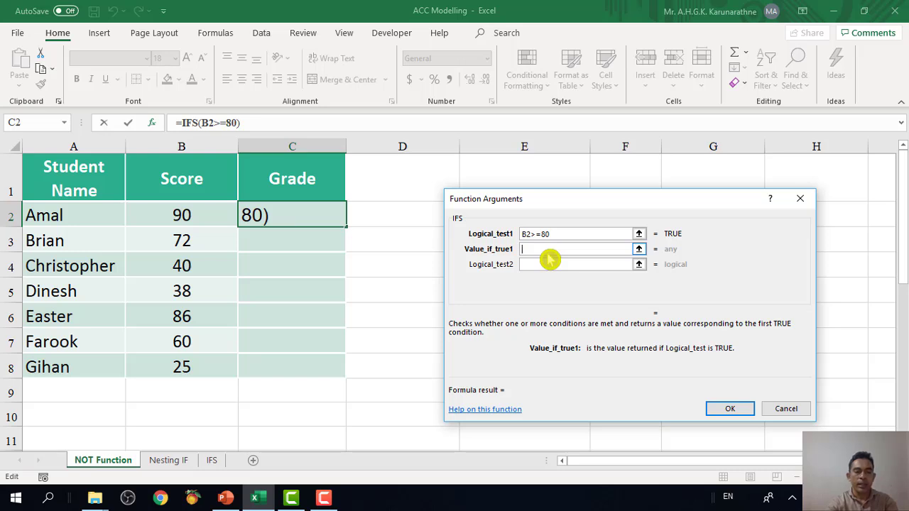
pyautogui.write('A')
# Define the second IFS condition as B2>=60, returning B
pyautogui.click(548, 263)
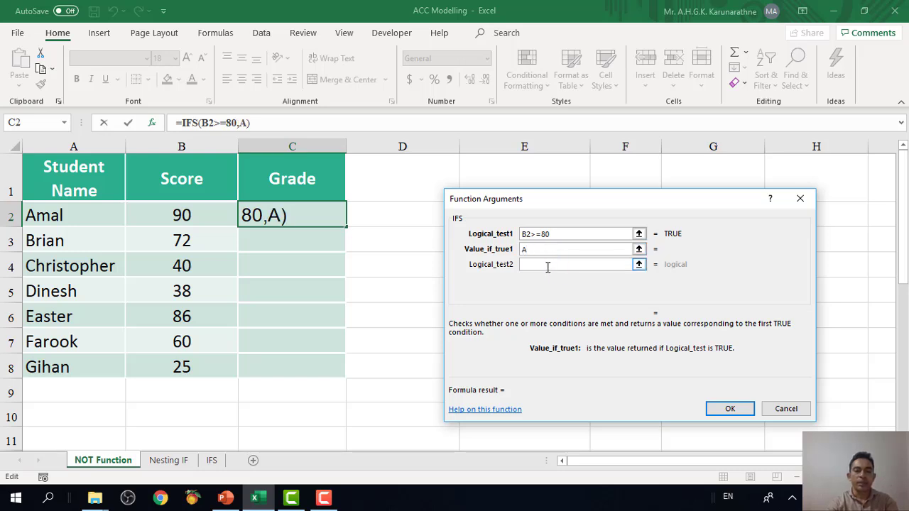
pyautogui.click(548, 267)
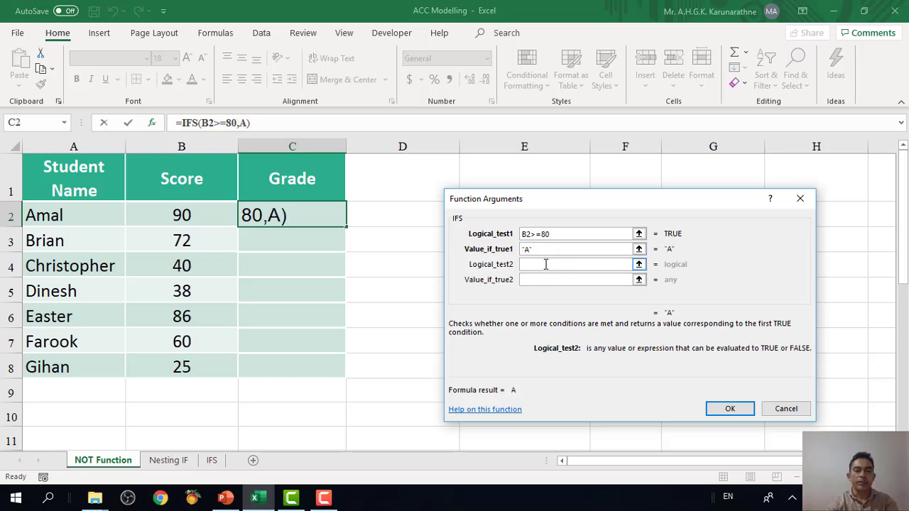
pyautogui.click(196, 217)
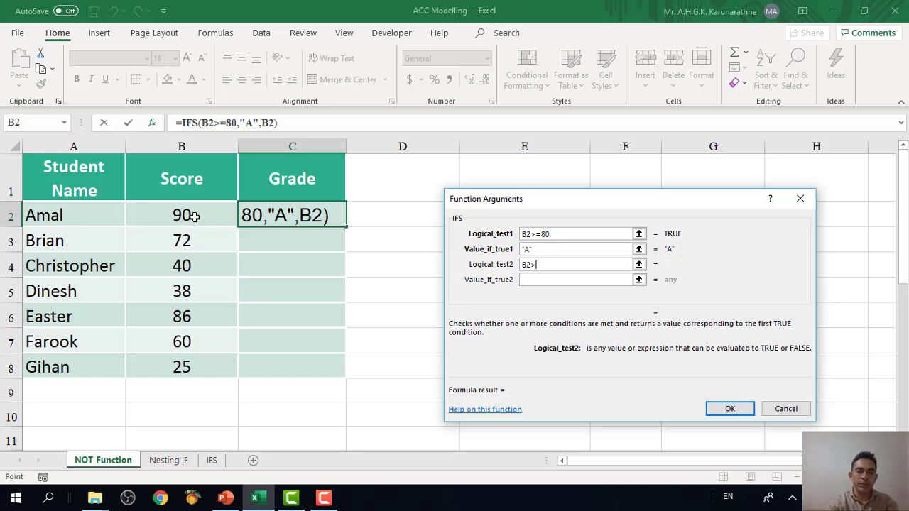
pyautogui.write('>')
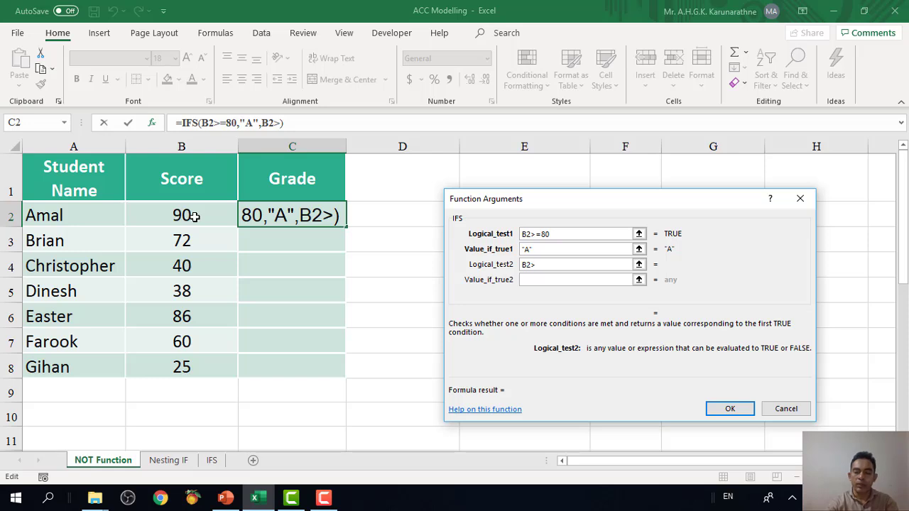
pyautogui.write('=60')
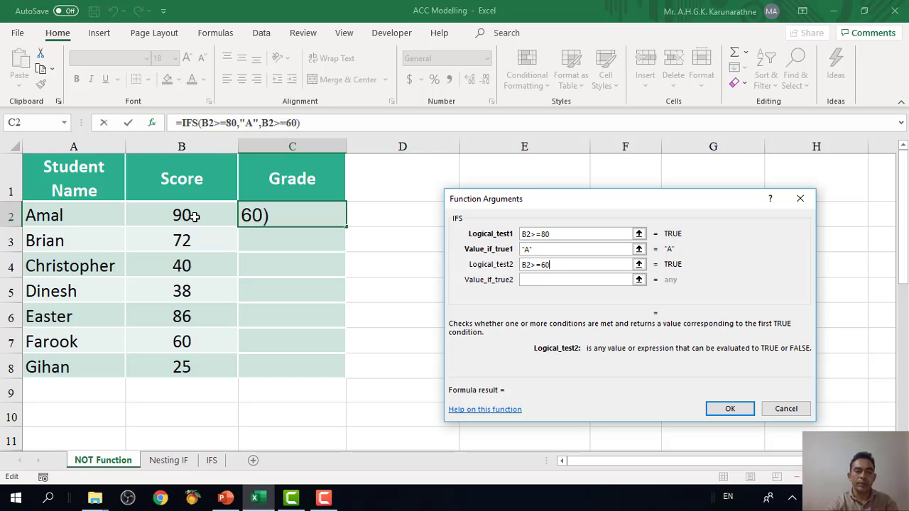
pyautogui.click(533, 281)
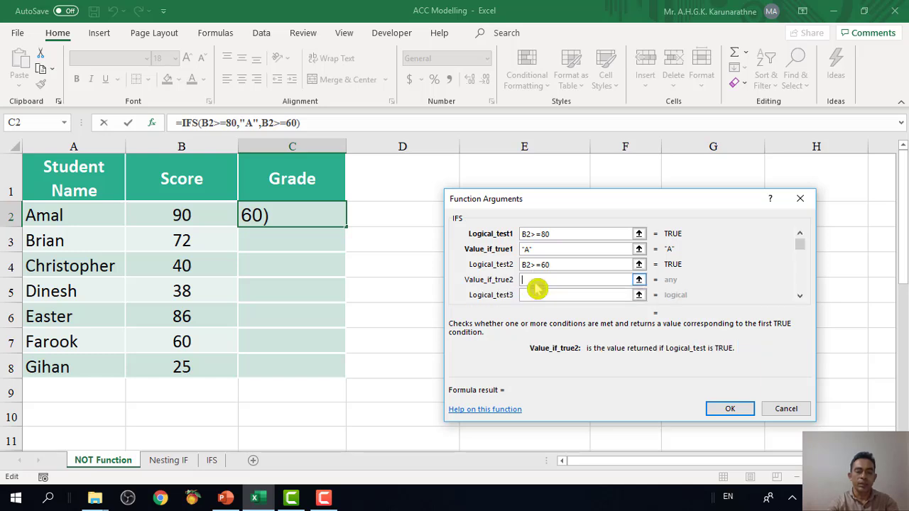
pyautogui.write('B')
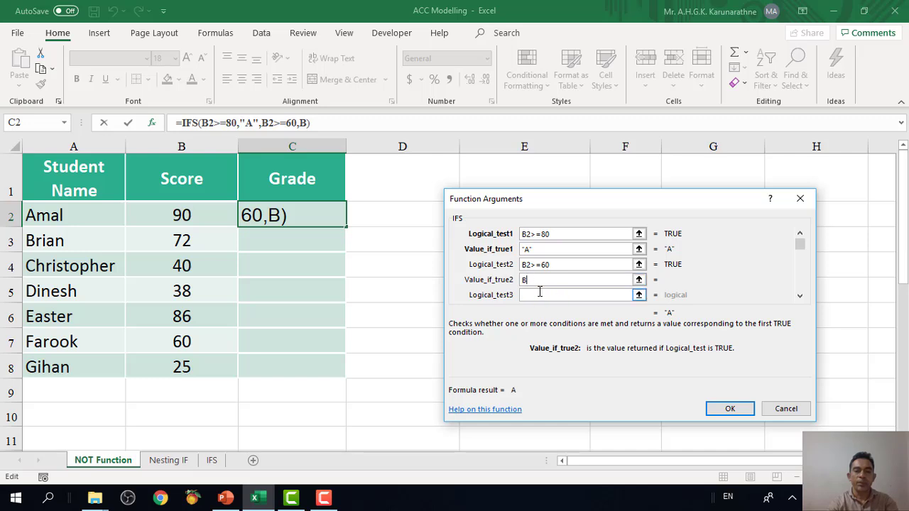
# Define the third IFS condition as B2>=40, returning C
pyautogui.click(540, 294)
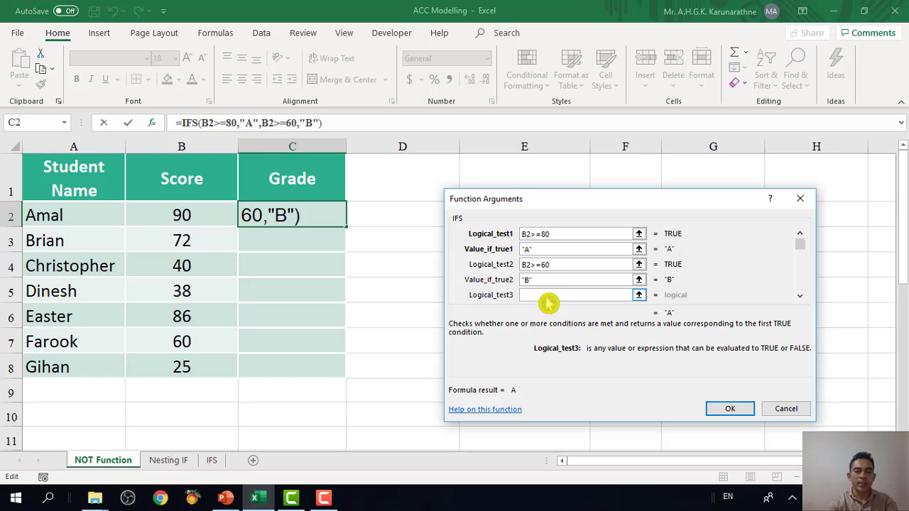
pyautogui.click(169, 214)
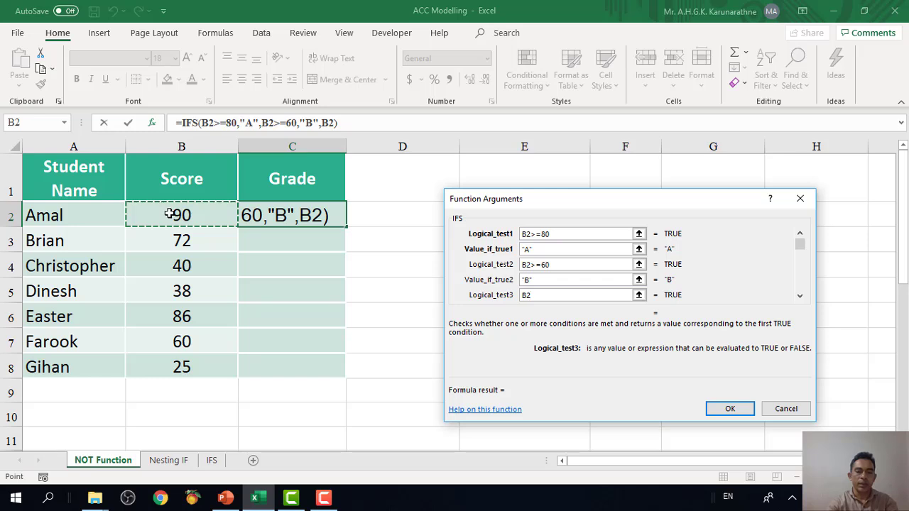
pyautogui.write('>')
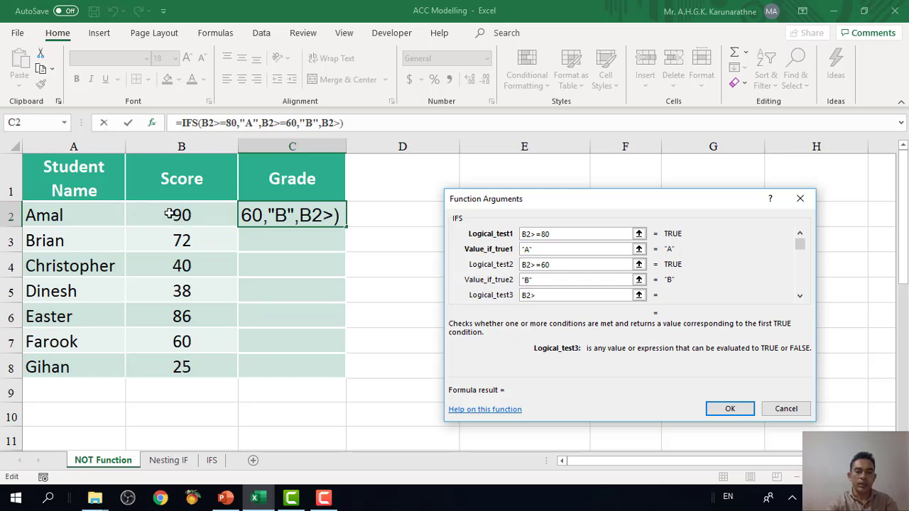
pyautogui.write('=40')
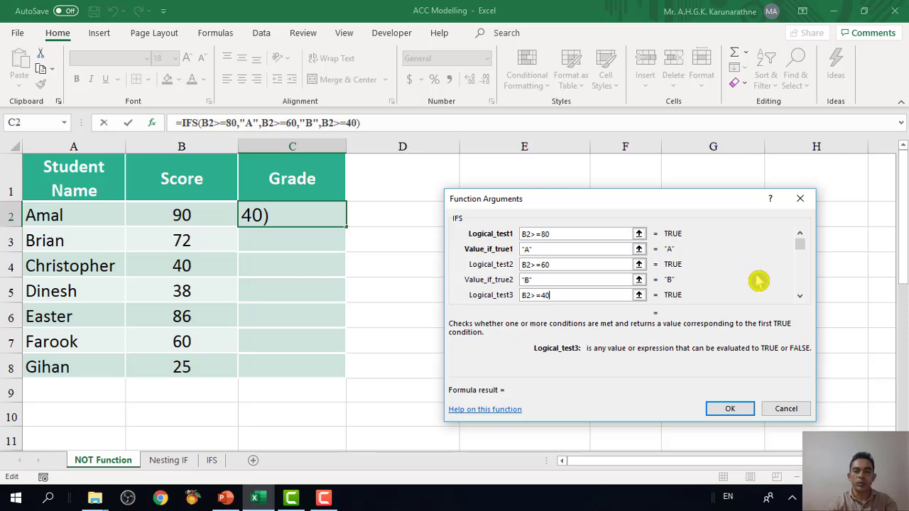
pyautogui.click(801, 295)
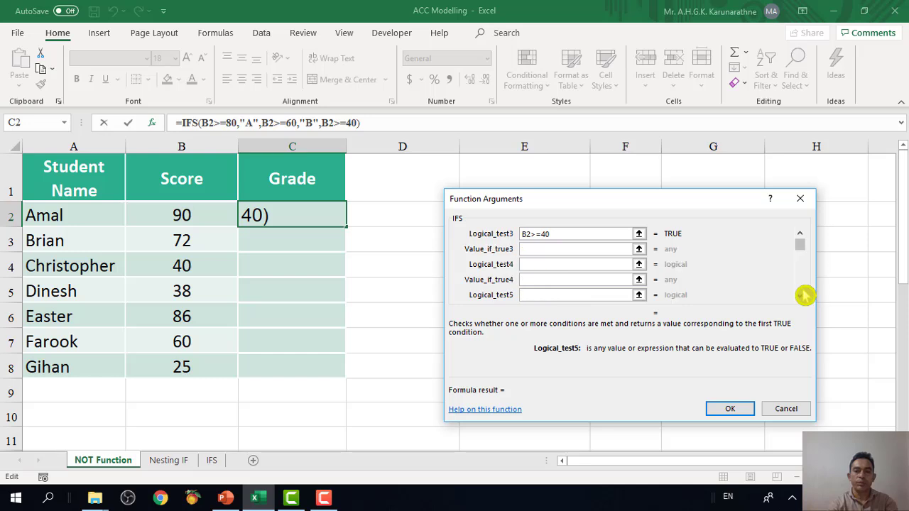
pyautogui.click(576, 251)
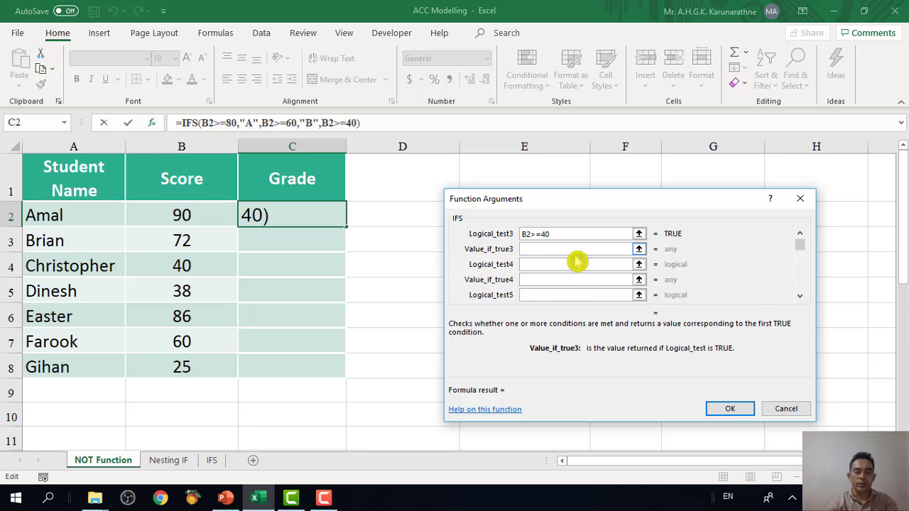
pyautogui.write('C')
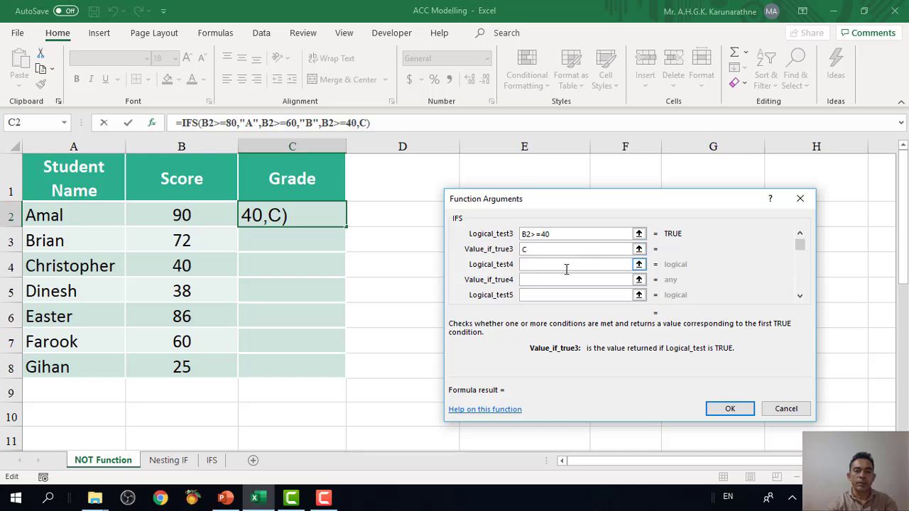
# Define the fourth IFS condition as B2<40, returning F, and enter the finished formula in C2
pyautogui.click(549, 268)
pyautogui.click(562, 265)
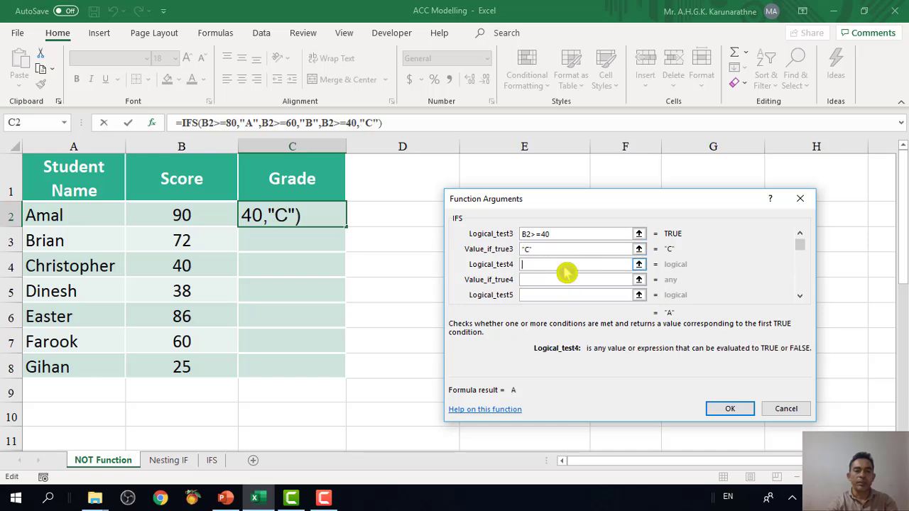
pyautogui.click(181, 215)
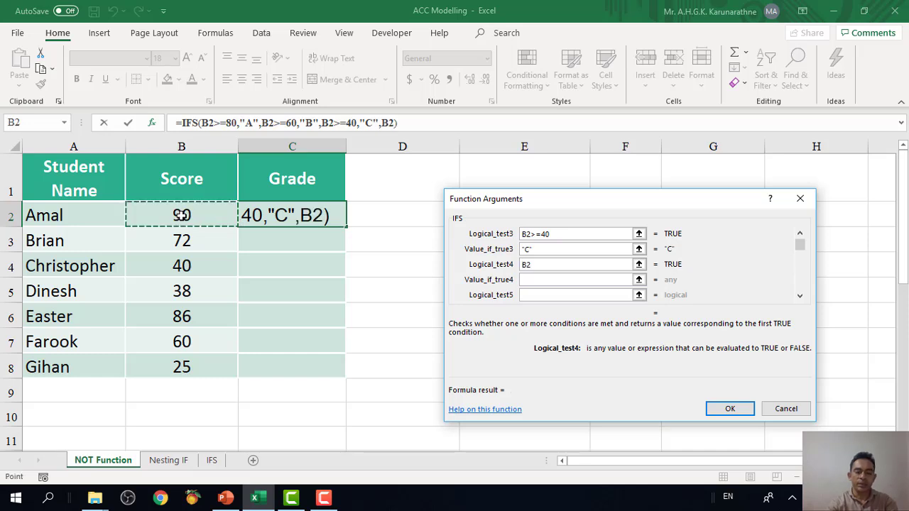
pyautogui.write('<')
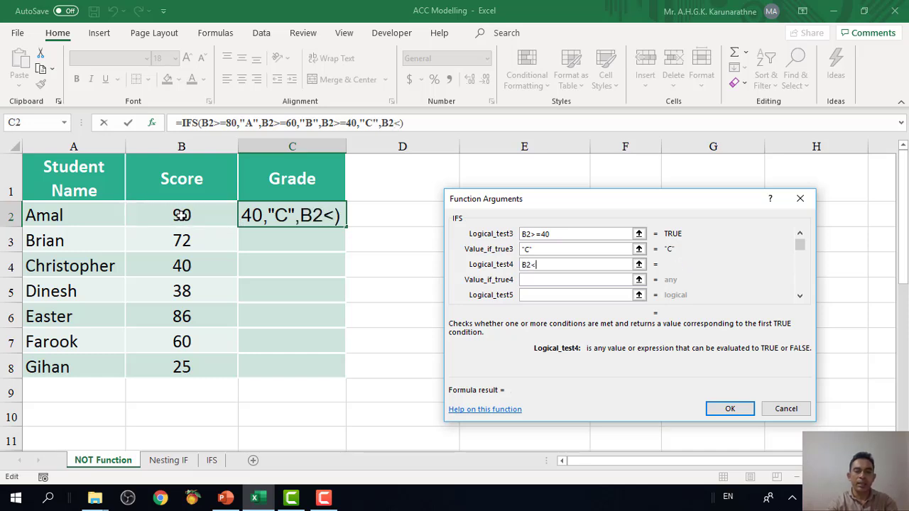
pyautogui.write('40')
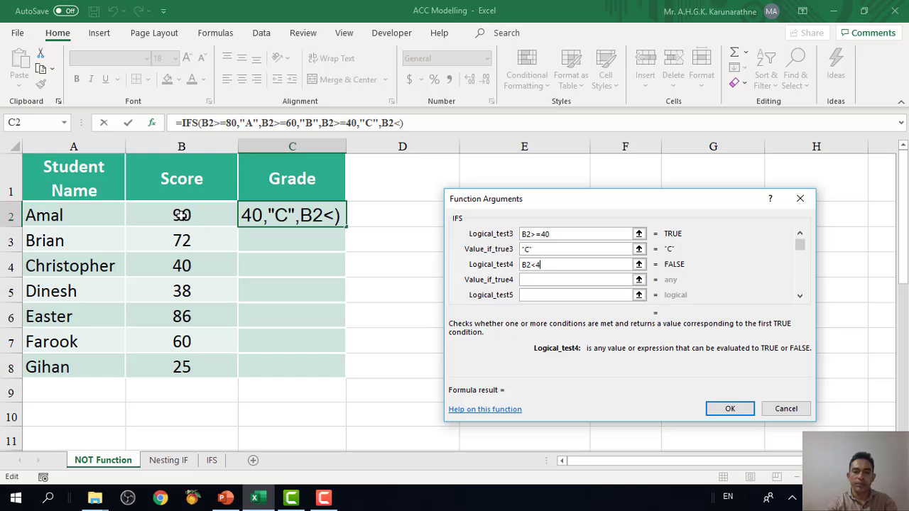
pyautogui.click(537, 281)
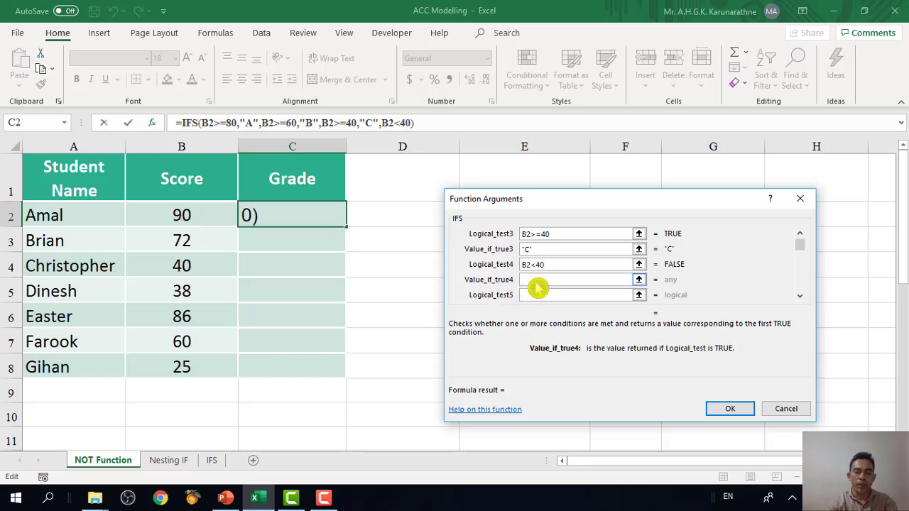
pyautogui.write('F')
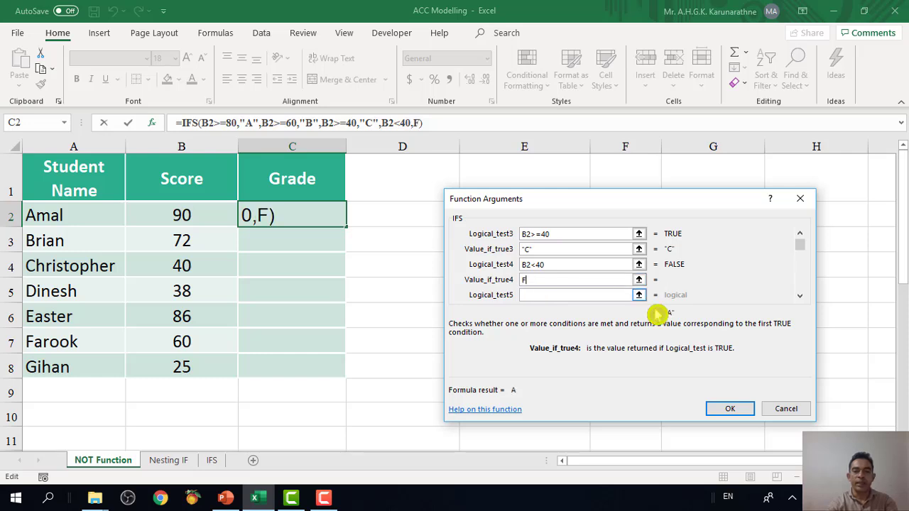
pyautogui.click(733, 411)
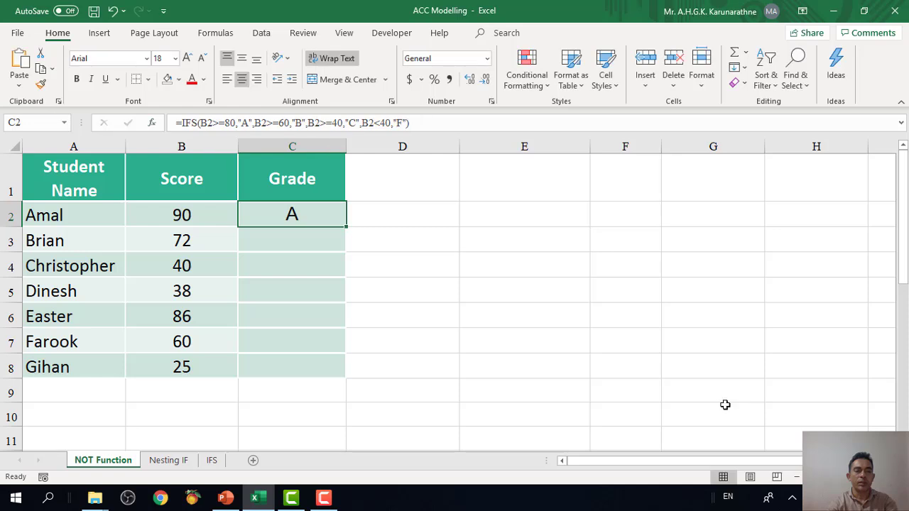
# Fill the A, B, C, F grading formula from C2 down to C8 and reselect C2 to review it
pyautogui.doubleClick(347, 228)
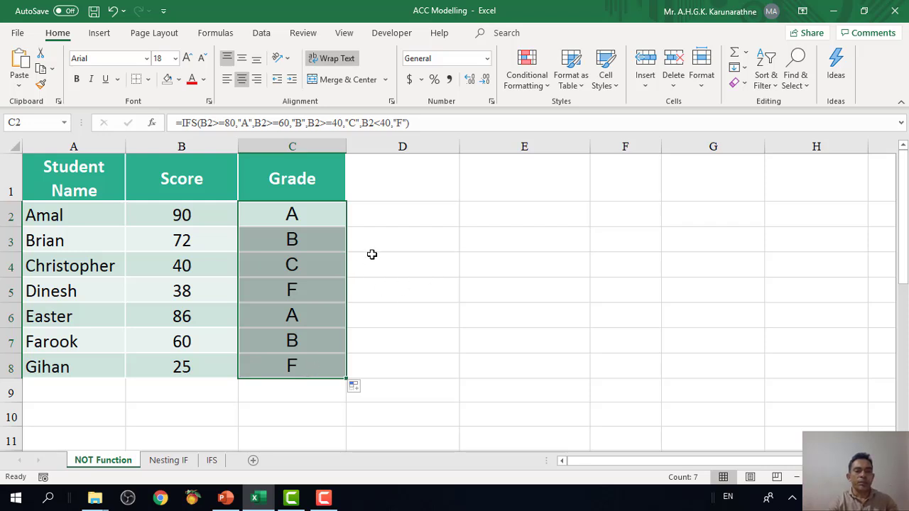
pyautogui.click(321, 219)
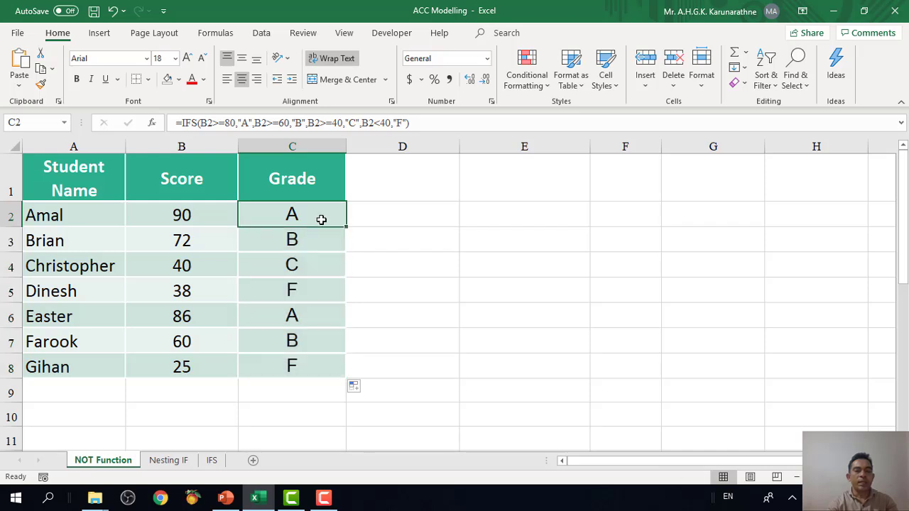